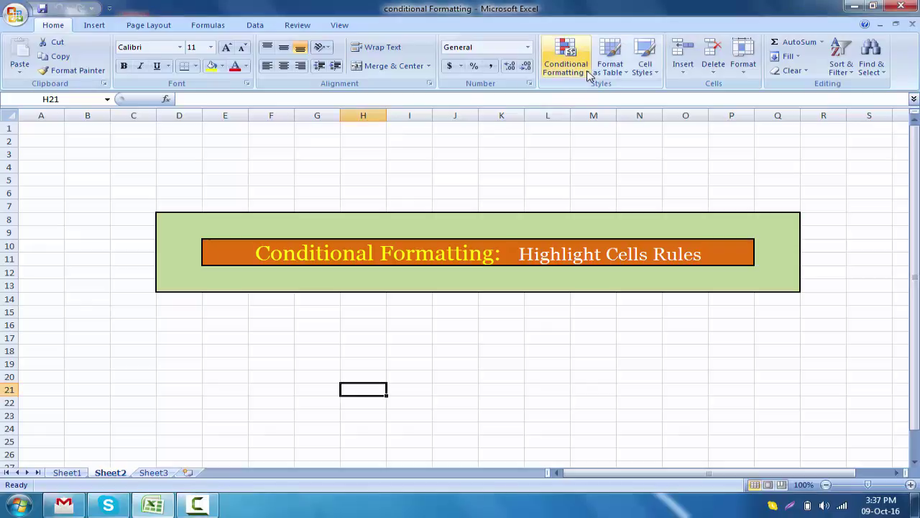
- Open the Conditional Formatting options, then close them without applying anything
{"action": "left_click", "coordinate": [588, 75]}
{"action": "mouse_move", "coordinate": [614, 93]}
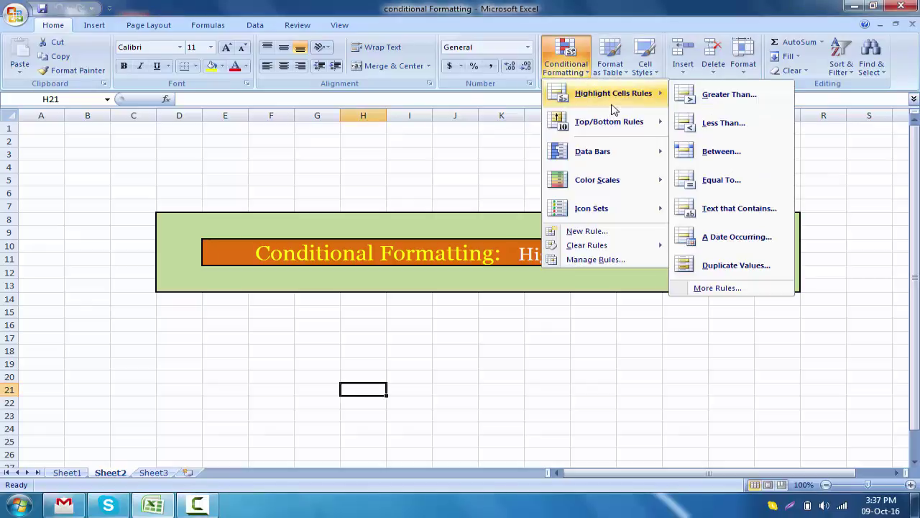
{"action": "left_click", "coordinate": [572, 77]}
{"action": "left_click", "coordinate": [572, 78]}
{"action": "left_click", "coordinate": [509, 159]}
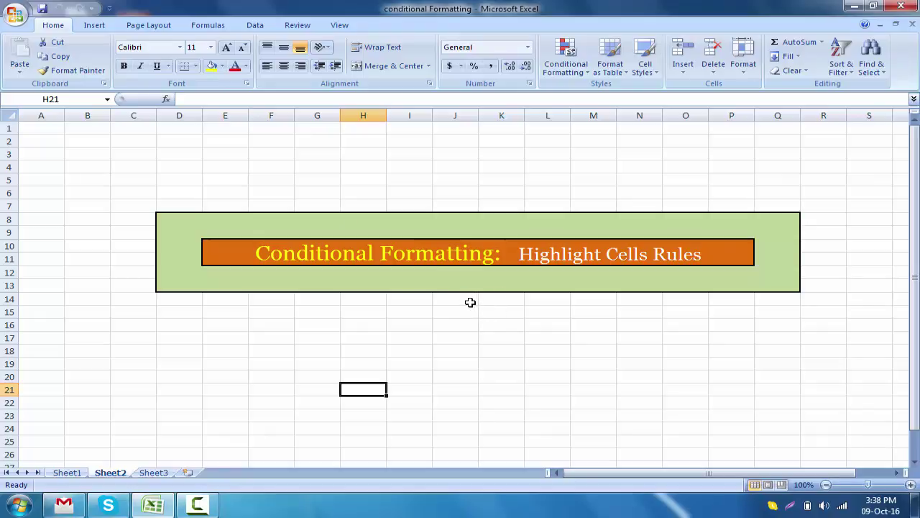
- Switch to Sheet1 and review the Sales Summery title, zonal headers and Highlight Cells Rules
{"action": "left_click", "coordinate": [67, 472]}
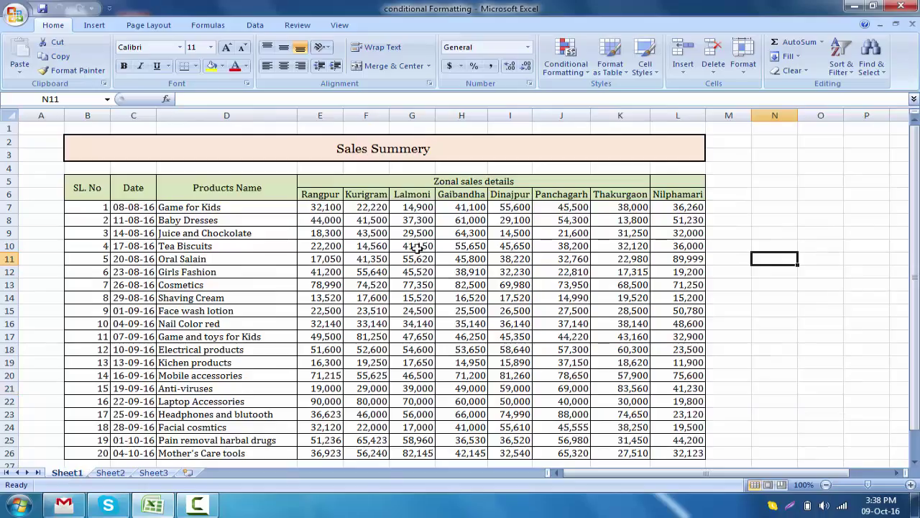
{"action": "left_click", "coordinate": [450, 153]}
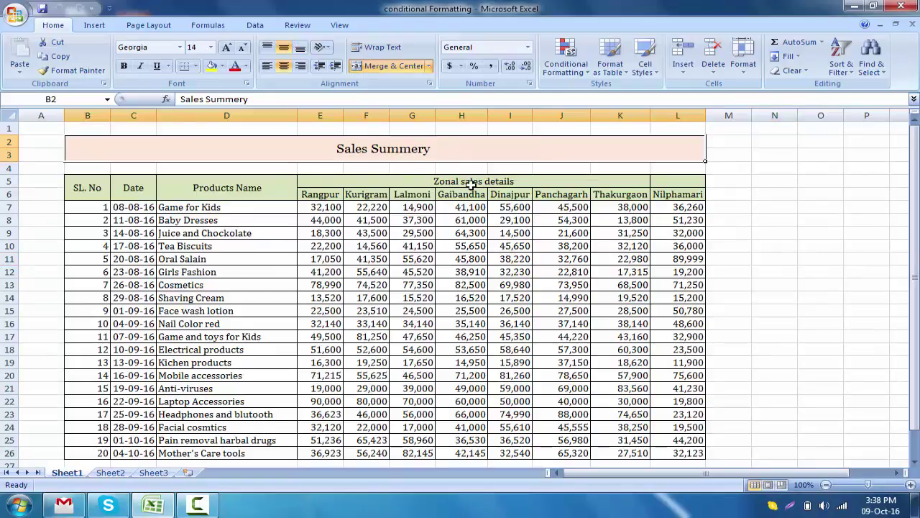
{"action": "left_click", "coordinate": [471, 181]}
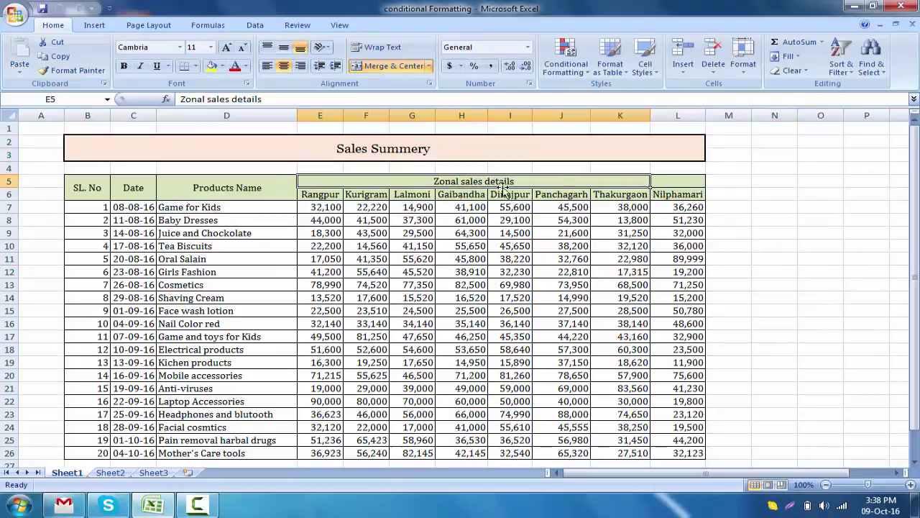
{"action": "left_click", "coordinate": [647, 167]}
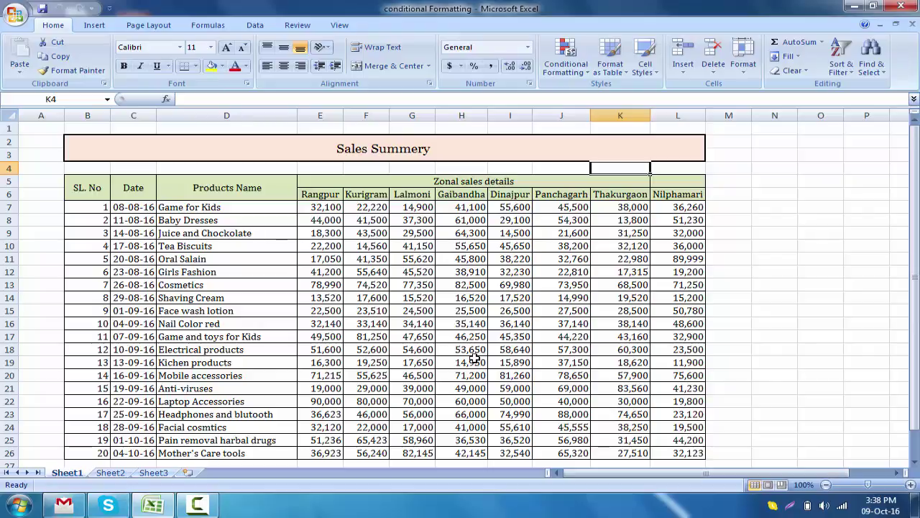
{"action": "left_click", "coordinate": [582, 74]}
{"action": "mouse_move", "coordinate": [613, 93]}
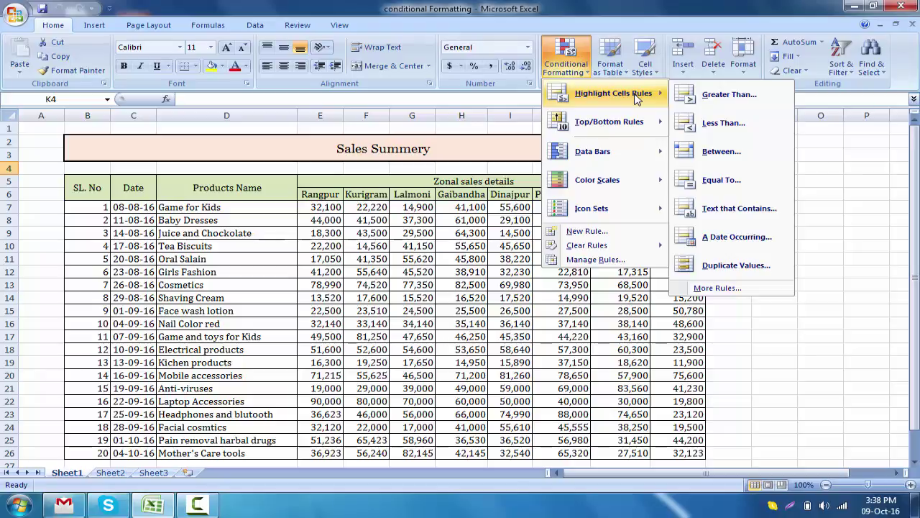
{"action": "key", "text": "Escape"}
{"action": "key", "text": "Escape"}
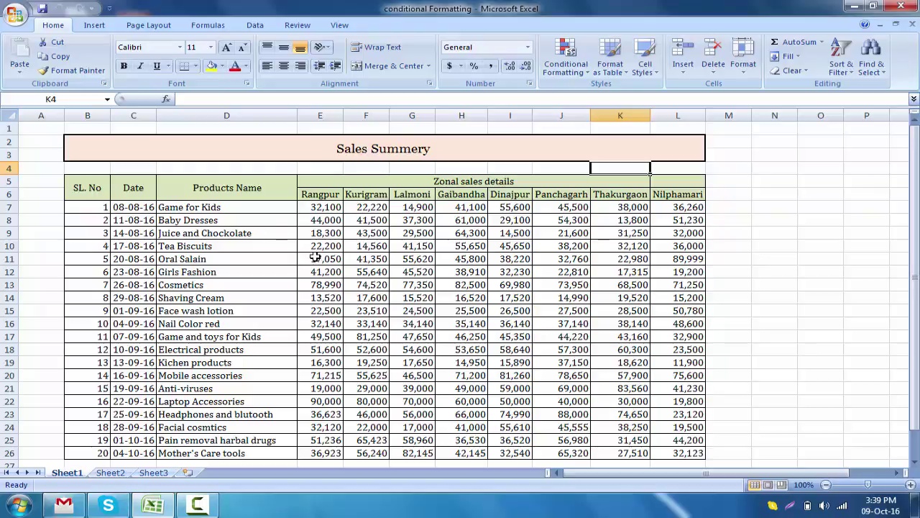
- Inspect sample entries like Game for Kids, 32,100 and 22,220, and preview Highlight Cells Rules
{"action": "left_click", "coordinate": [247, 211]}
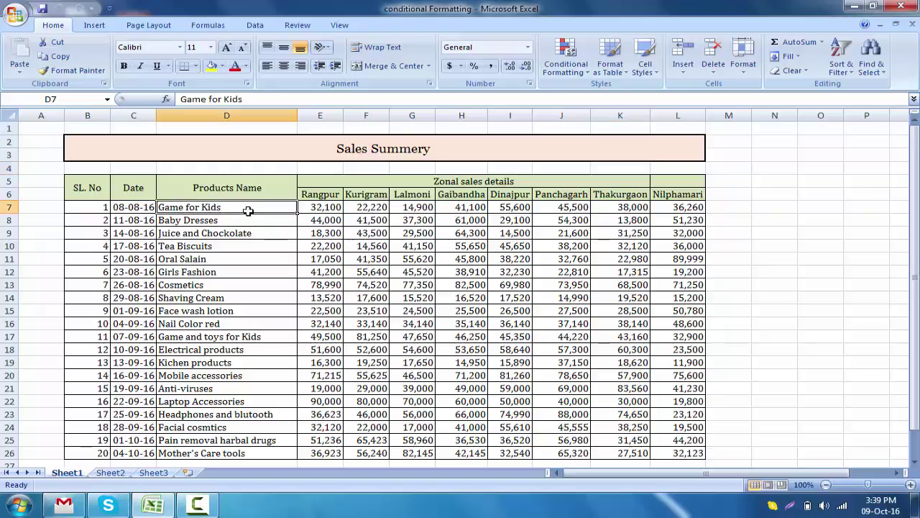
{"action": "left_click", "coordinate": [334, 217]}
{"action": "left_click", "coordinate": [334, 209]}
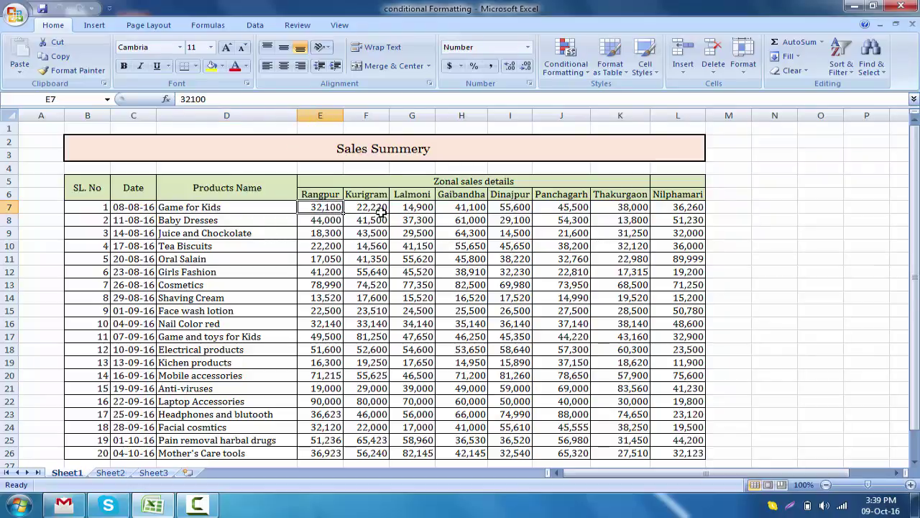
{"action": "left_click", "coordinate": [380, 209]}
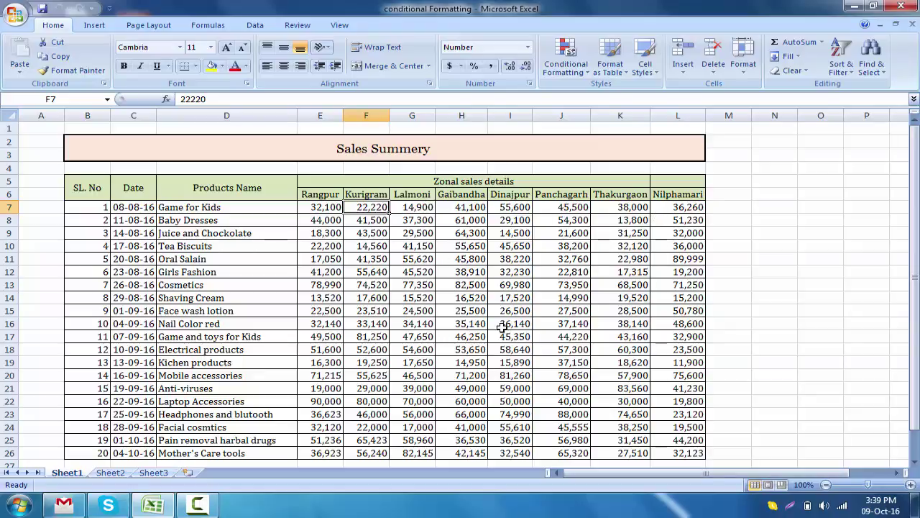
{"action": "left_click", "coordinate": [368, 297]}
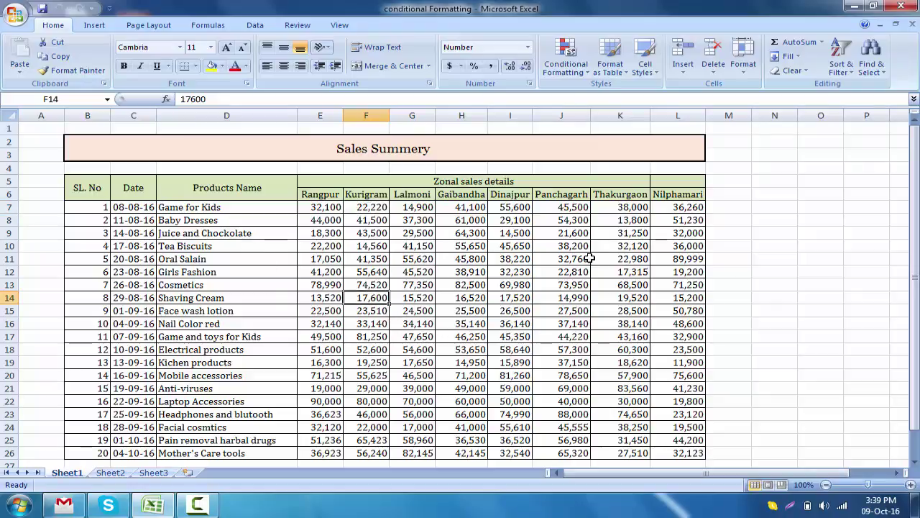
{"action": "left_click", "coordinate": [580, 78]}
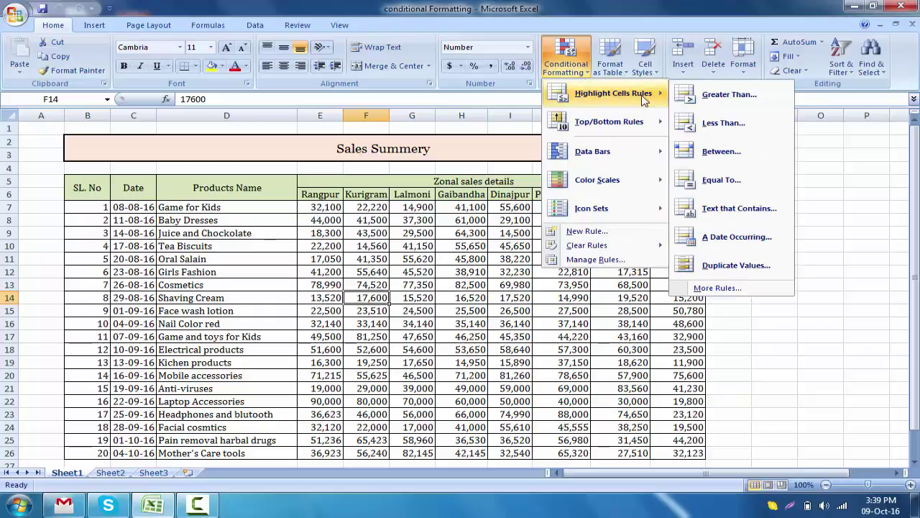
{"action": "left_click", "coordinate": [405, 277]}
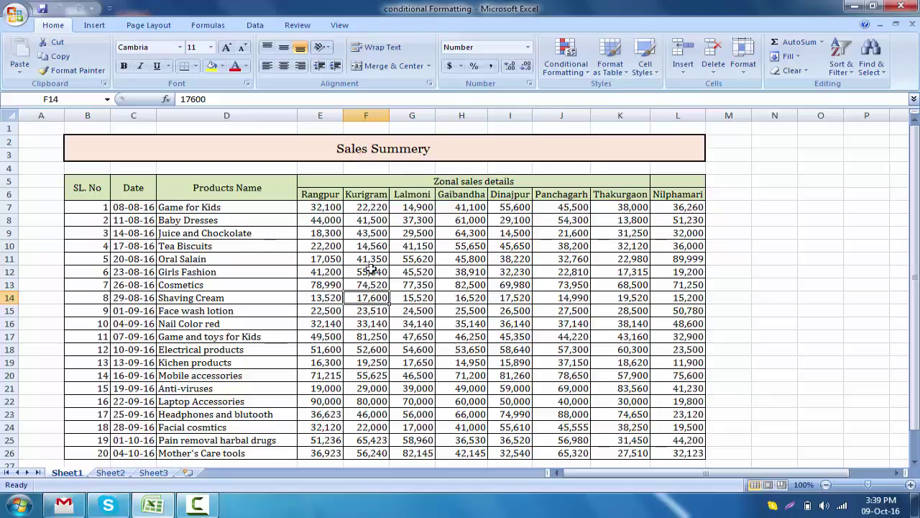
- Select the product names D7:D26, then the zonal sales figures E7:L26
{"action": "left_click_drag", "start_coordinate": [239, 208], "coordinate": [267, 453]}
{"action": "left_click", "coordinate": [375, 371]}
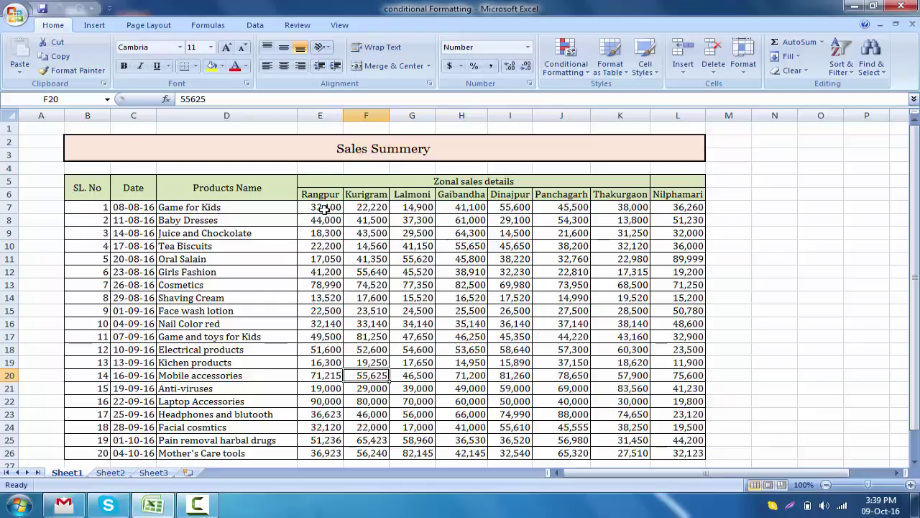
{"action": "mouse_move", "coordinate": [325, 208]}
{"action": "left_mouse_down"}
{"action": "mouse_move", "coordinate": [378, 417]}
{"action": "mouse_move", "coordinate": [678, 455]}
{"action": "left_mouse_up"}
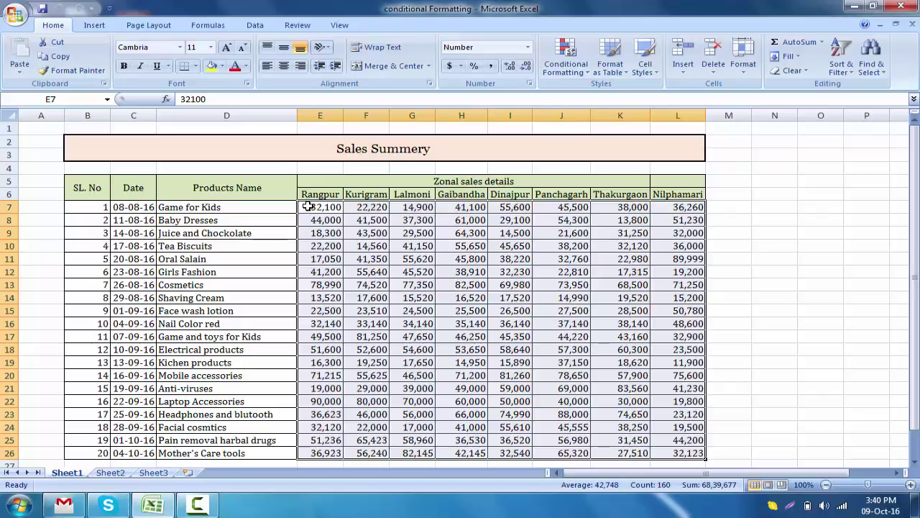
- Select E7:L26 and start a Greater Than rule with the threshold 80000
{"action": "left_click_drag", "start_coordinate": [308, 206], "coordinate": [389, 311]}
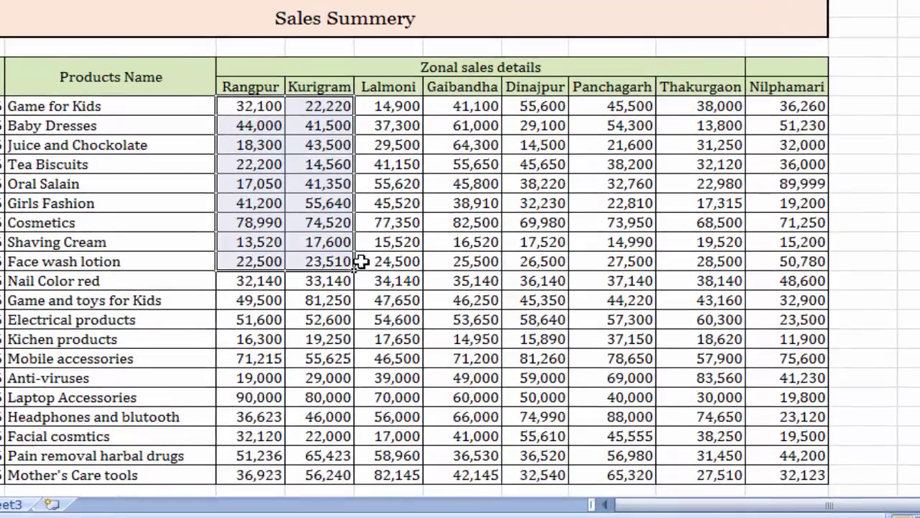
{"action": "left_click_drag", "start_coordinate": [360, 261], "coordinate": [722, 422]}
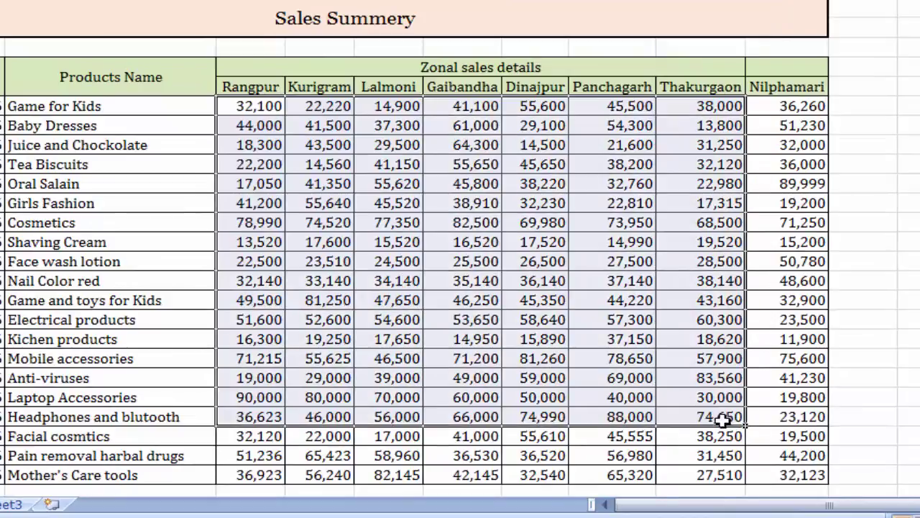
{"action": "left_click_drag", "start_coordinate": [722, 422], "coordinate": [785, 474]}
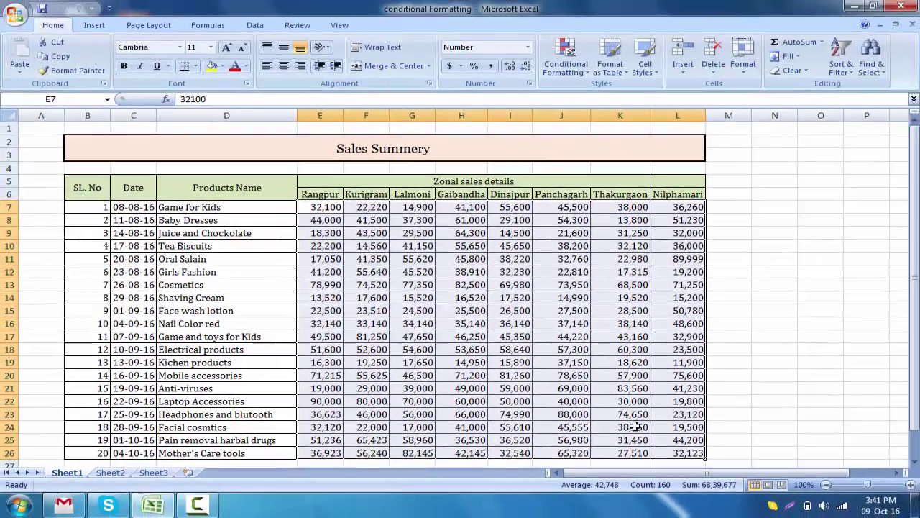
{"action": "left_click", "coordinate": [568, 66]}
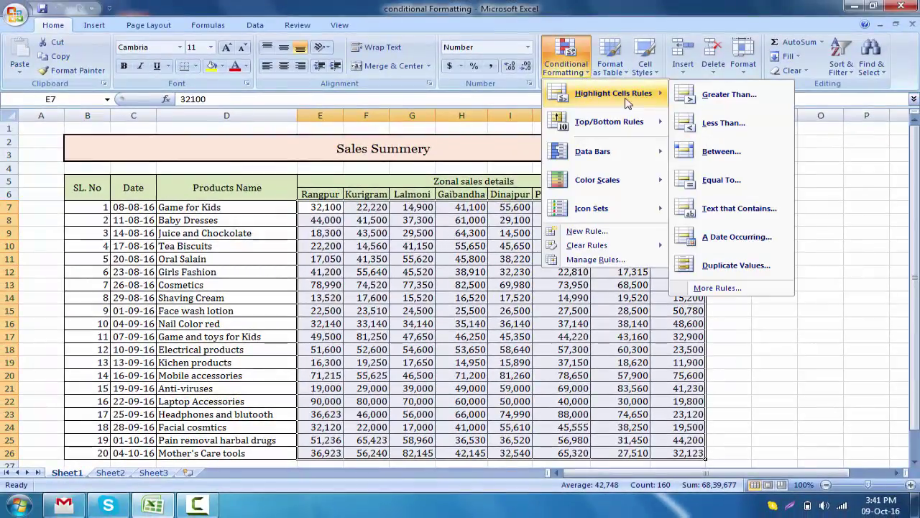
{"action": "left_click", "coordinate": [748, 96]}
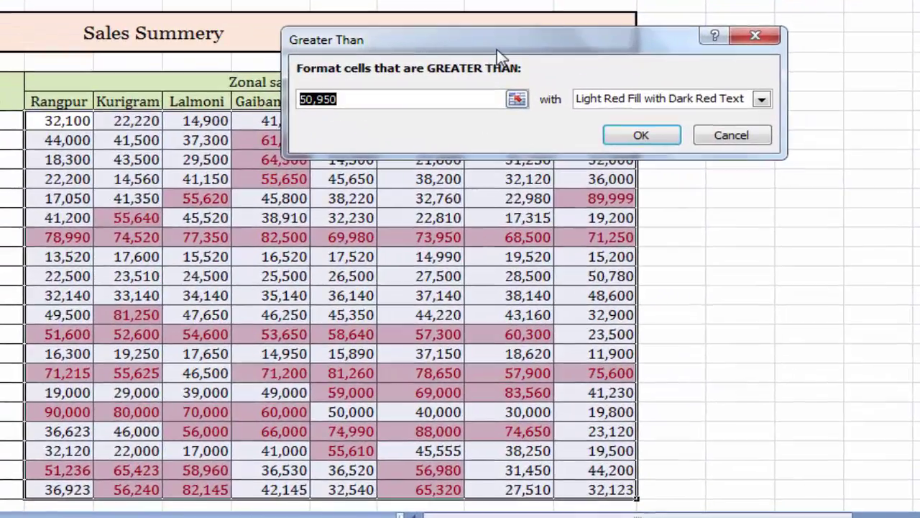
{"action": "left_click_drag", "start_coordinate": [568, 50], "coordinate": [667, 25]}
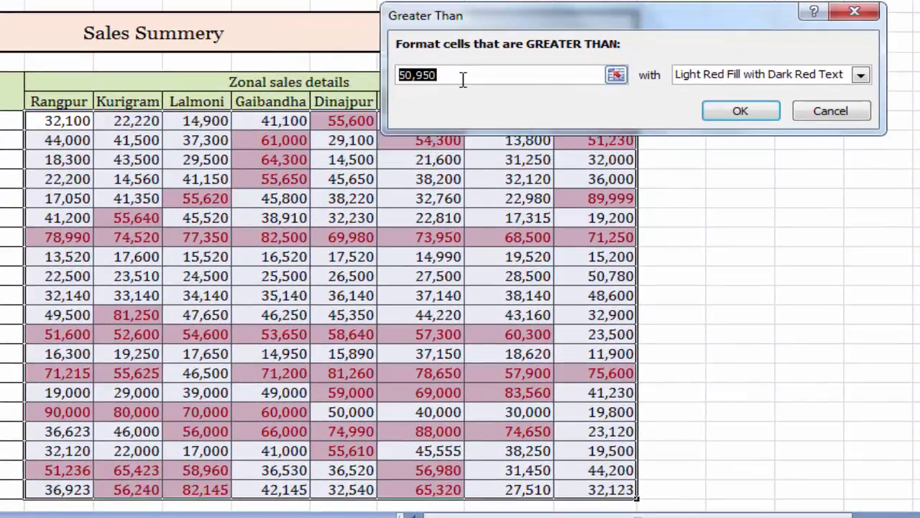
{"action": "left_click", "coordinate": [463, 79]}
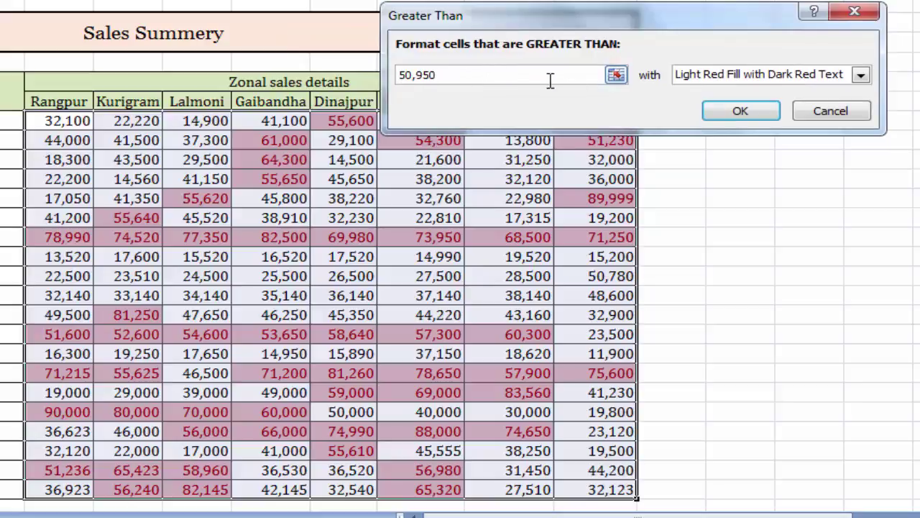
{"action": "left_click_drag", "start_coordinate": [473, 74], "coordinate": [398, 75]}
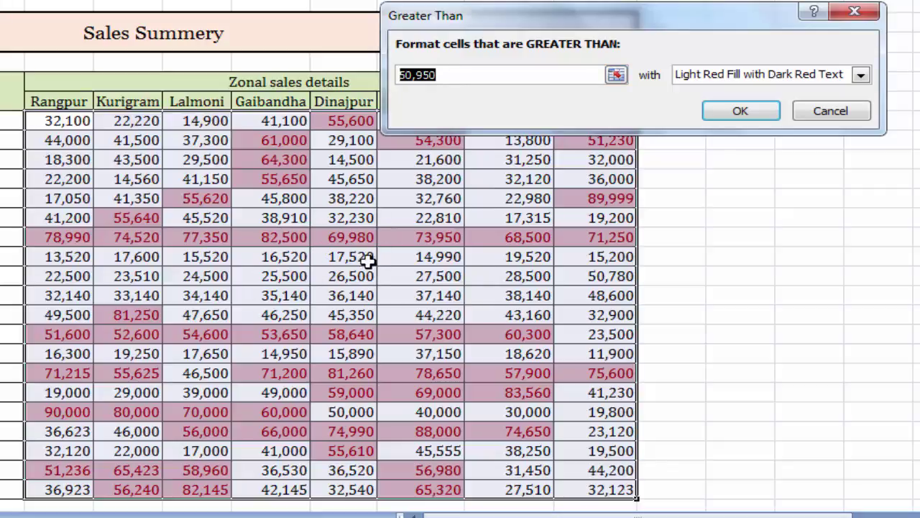
{"action": "type", "text": "800"}
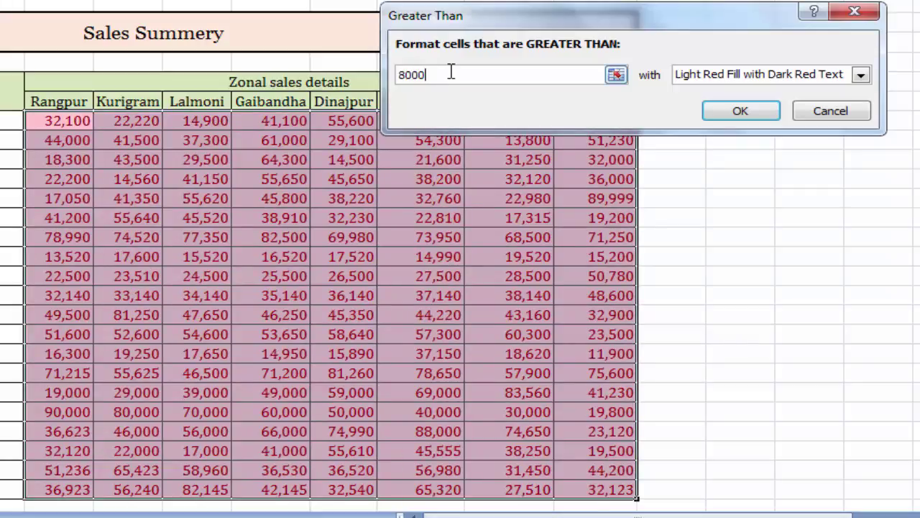
{"action": "type", "text": "0"}
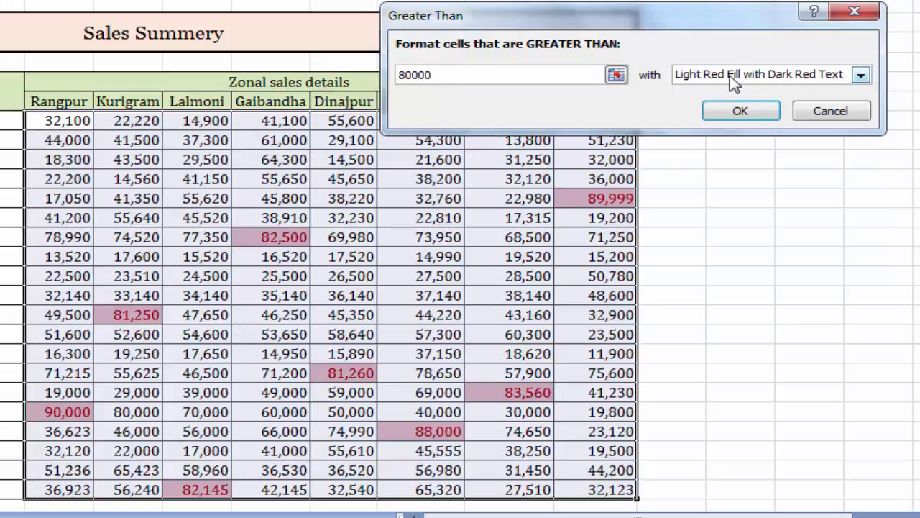
- Preview yellow and green styles, then settle on Light Red Fill with Dark Red Text
{"action": "left_click", "coordinate": [733, 75]}
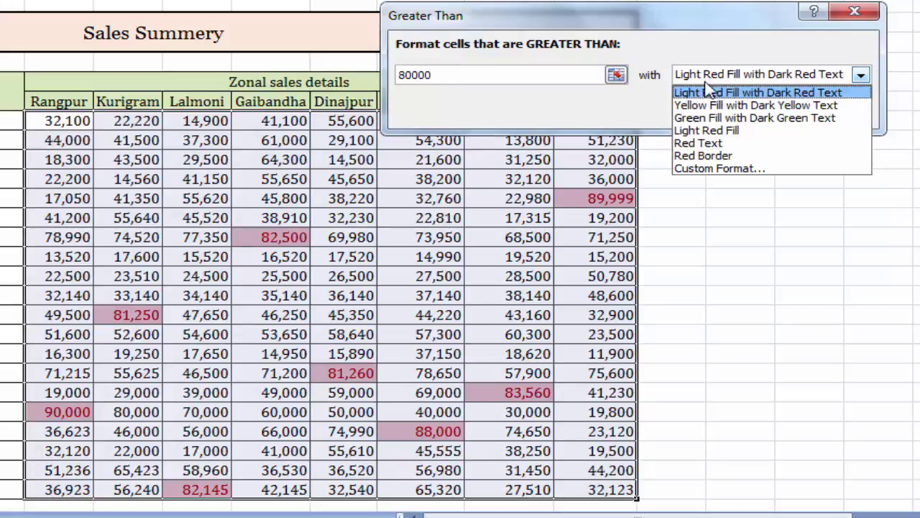
{"action": "left_click", "coordinate": [704, 106]}
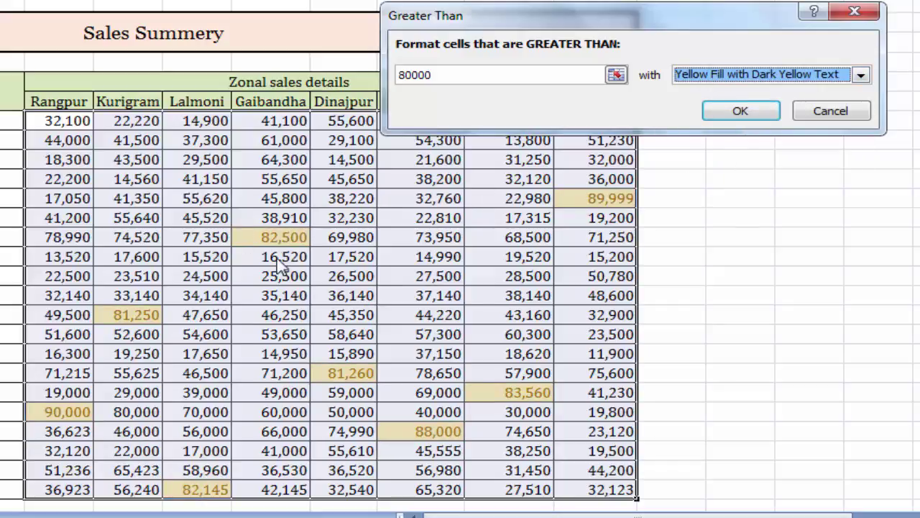
{"action": "left_click", "coordinate": [701, 78]}
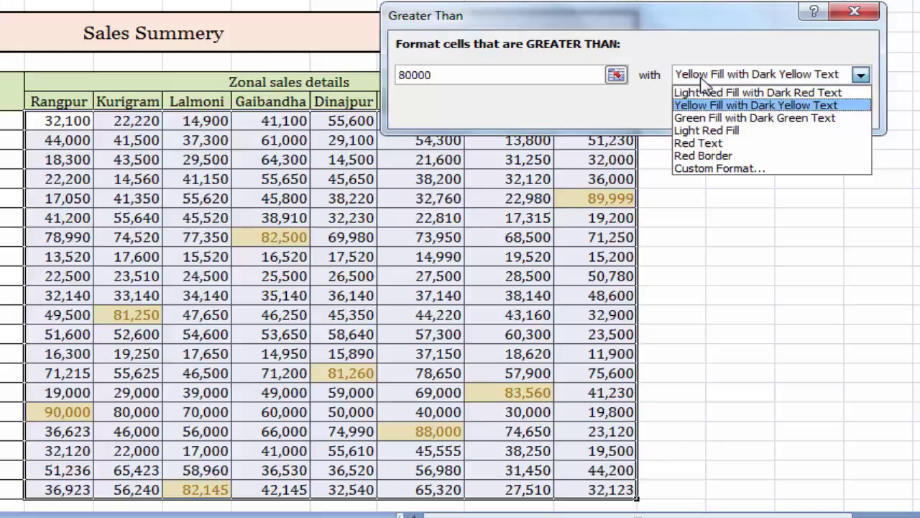
{"action": "left_click", "coordinate": [701, 119]}
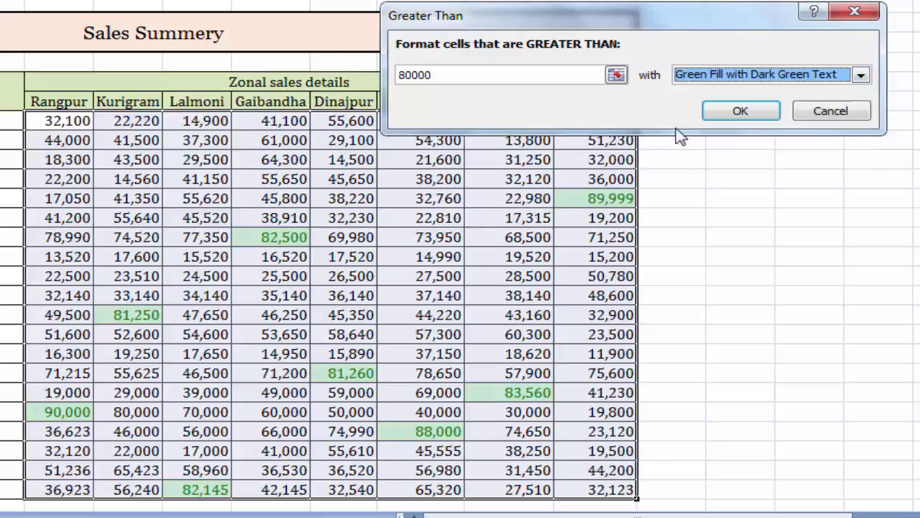
{"action": "left_click", "coordinate": [719, 78]}
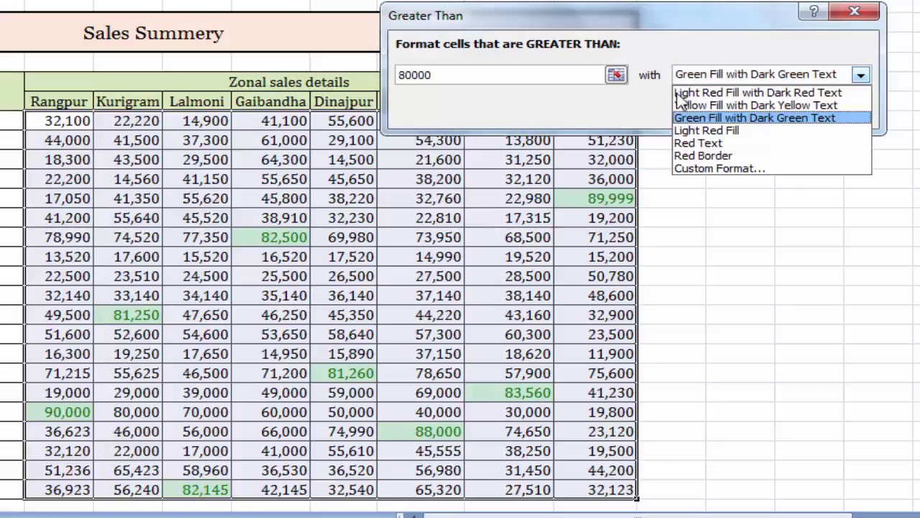
{"action": "left_click", "coordinate": [712, 93]}
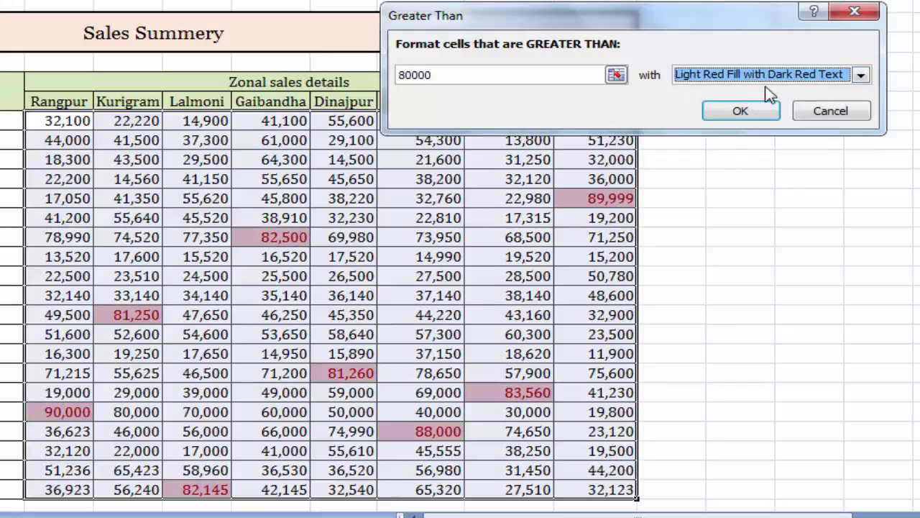
- Apply the greater-than-80,000 rule and check the highlighted 89,999 value
{"action": "left_click", "coordinate": [741, 113]}
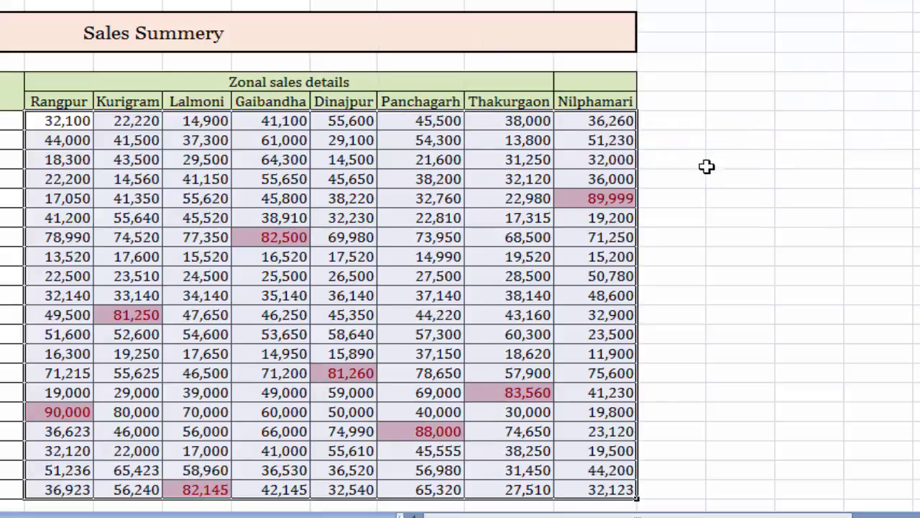
{"action": "left_click", "coordinate": [684, 185]}
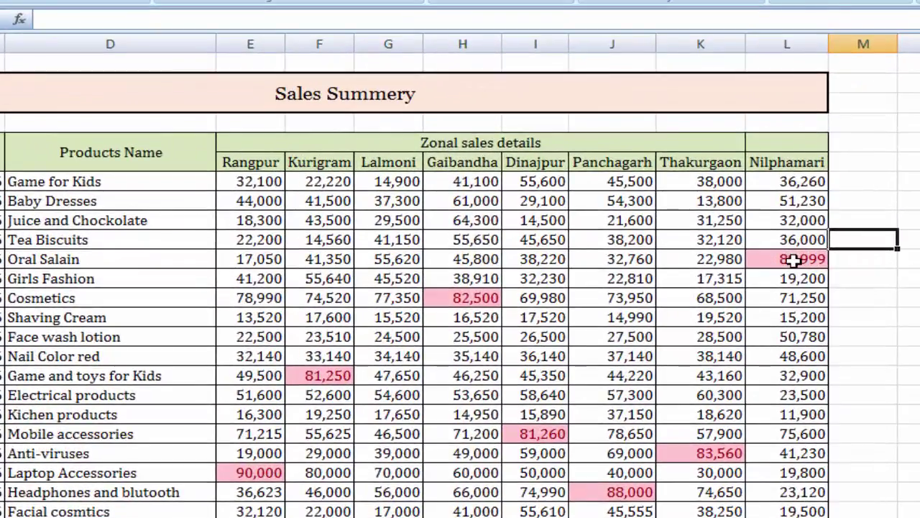
{"action": "left_click", "coordinate": [697, 264]}
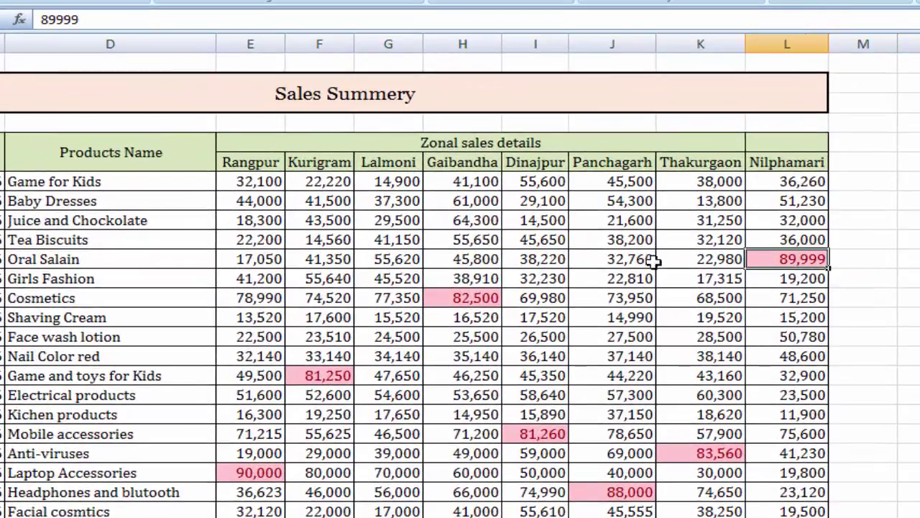
- Select the zonal sales figures Rangpur through Nilphamari for all twenty products
{"action": "left_click", "coordinate": [41, 263]}
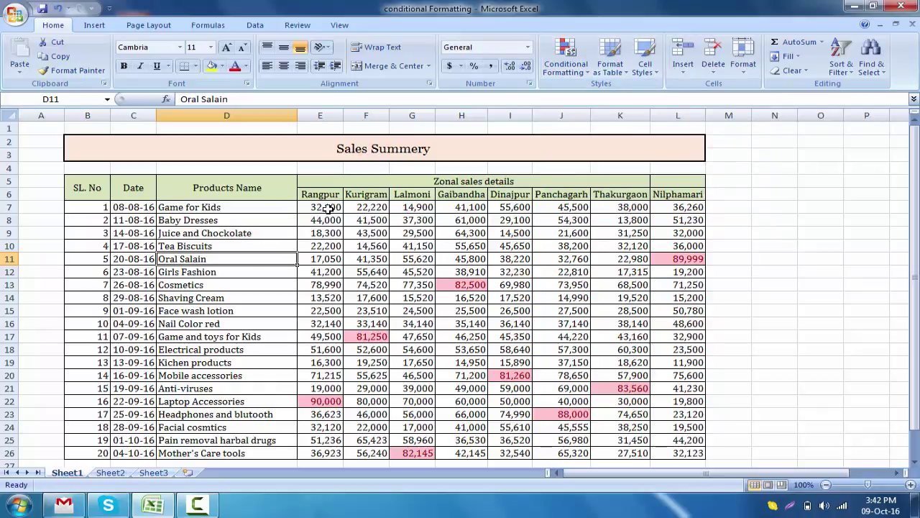
{"action": "left_click_drag", "start_coordinate": [328, 207], "coordinate": [622, 445]}
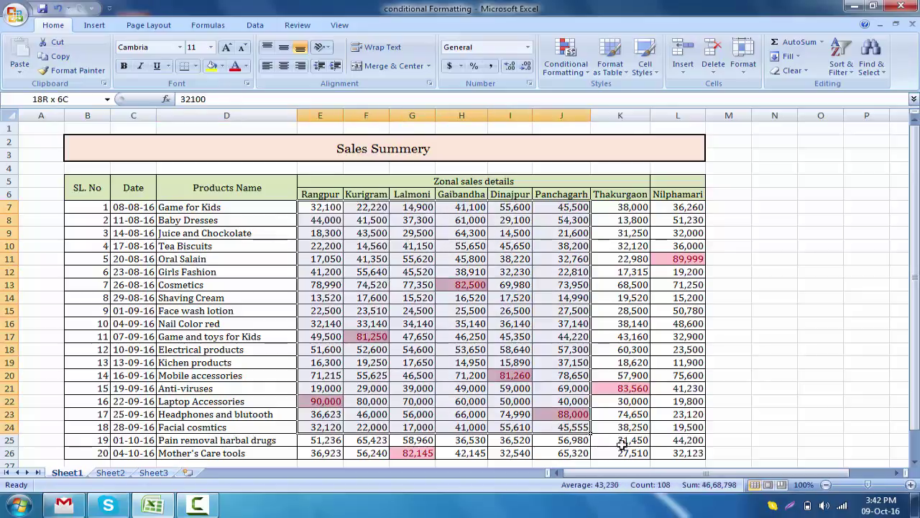
{"action": "left_click_drag", "start_coordinate": [622, 445], "coordinate": [686, 453]}
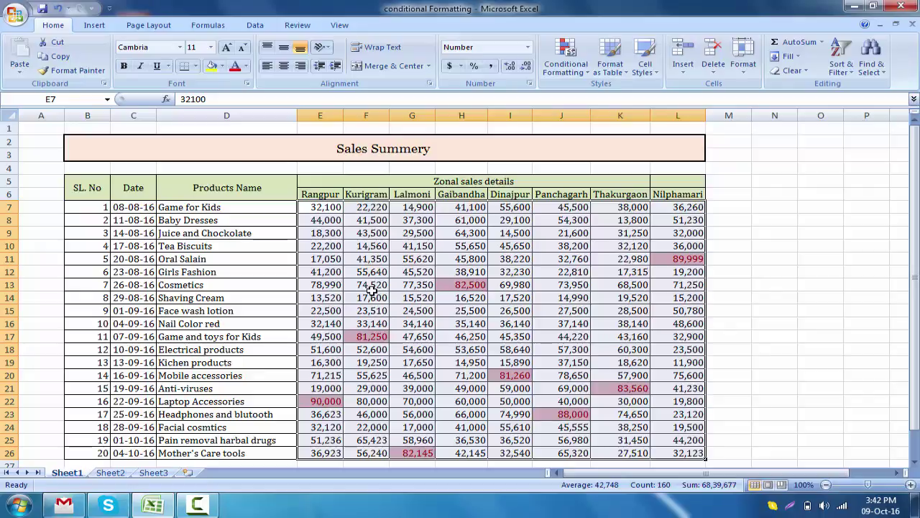
- Apply a Less Than 15000 rule with Yellow Fill with Dark Yellow Text, then reselect the figures
{"action": "left_click", "coordinate": [582, 75]}
{"action": "mouse_move", "coordinate": [503, 87]}
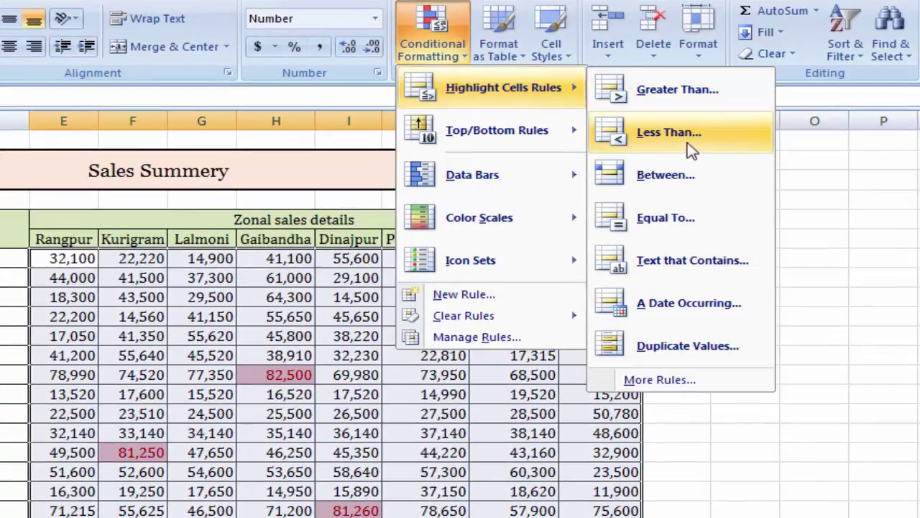
{"action": "left_click", "coordinate": [668, 133]}
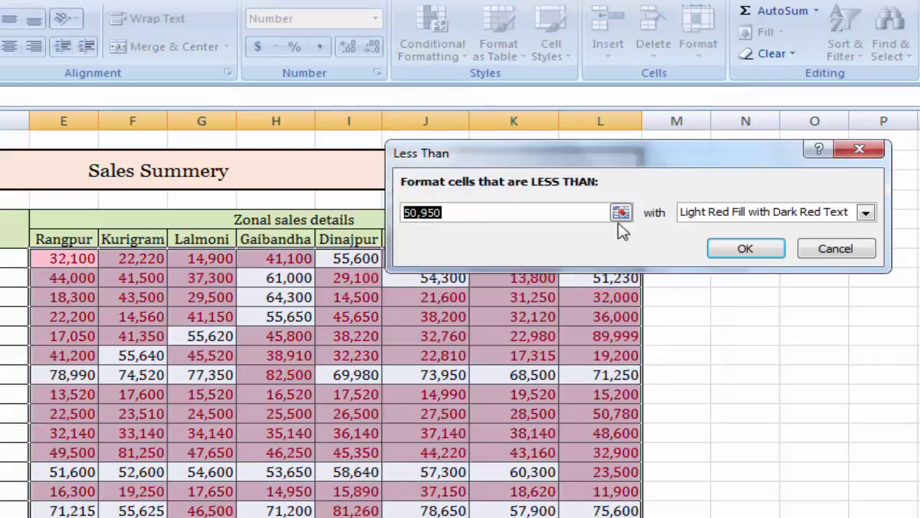
{"action": "left_click", "coordinate": [471, 212]}
{"action": "double_click", "coordinate": [404, 212]}
{"action": "type", "text": "150"}
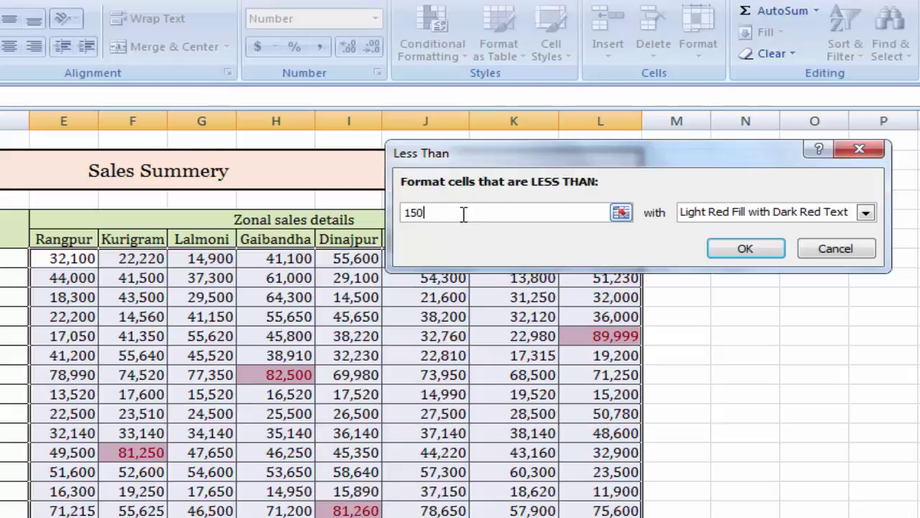
{"action": "type", "text": "00"}
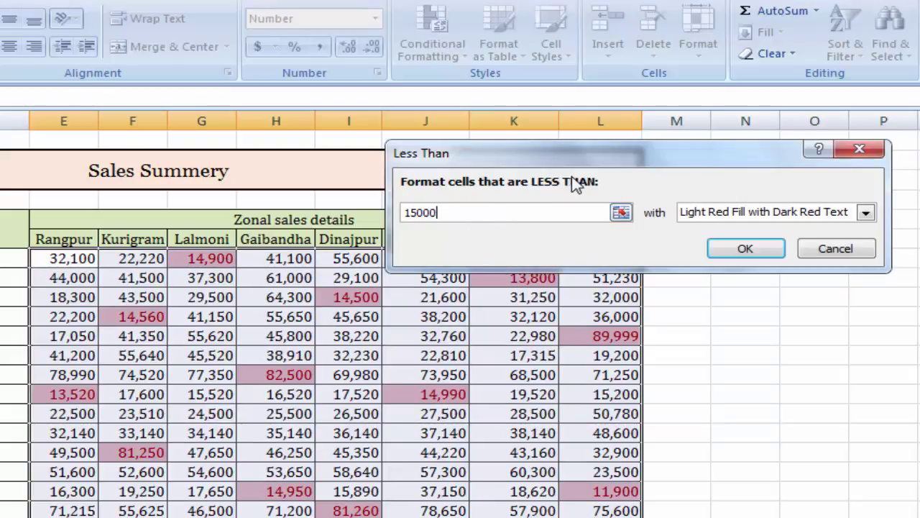
{"action": "left_click", "coordinate": [785, 212]}
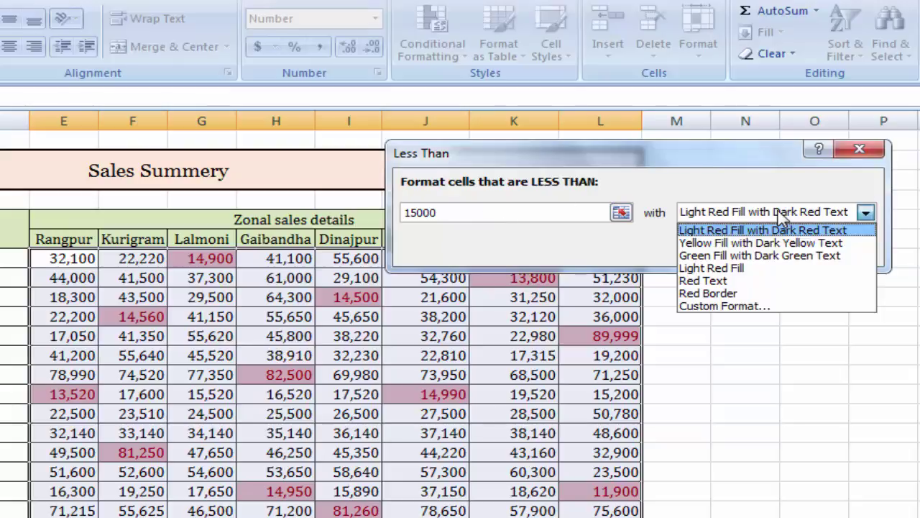
{"action": "left_click", "coordinate": [744, 243]}
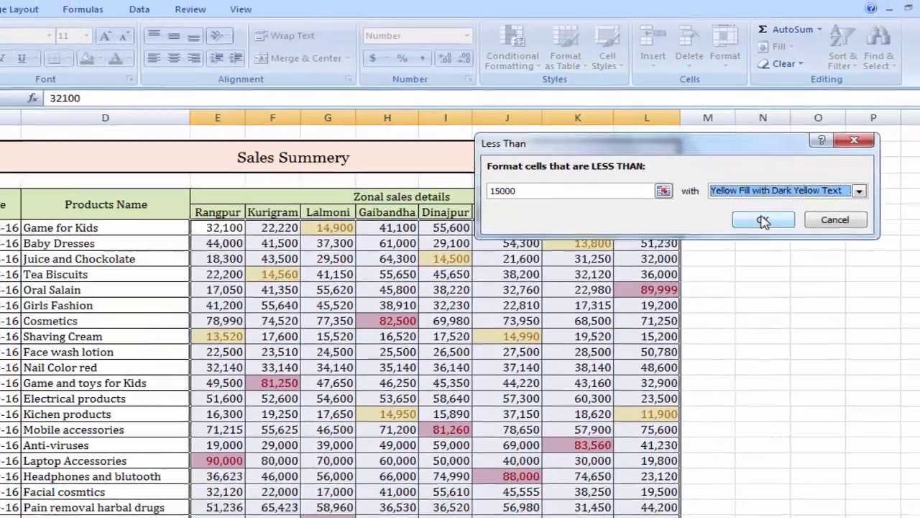
{"action": "left_click", "coordinate": [764, 221]}
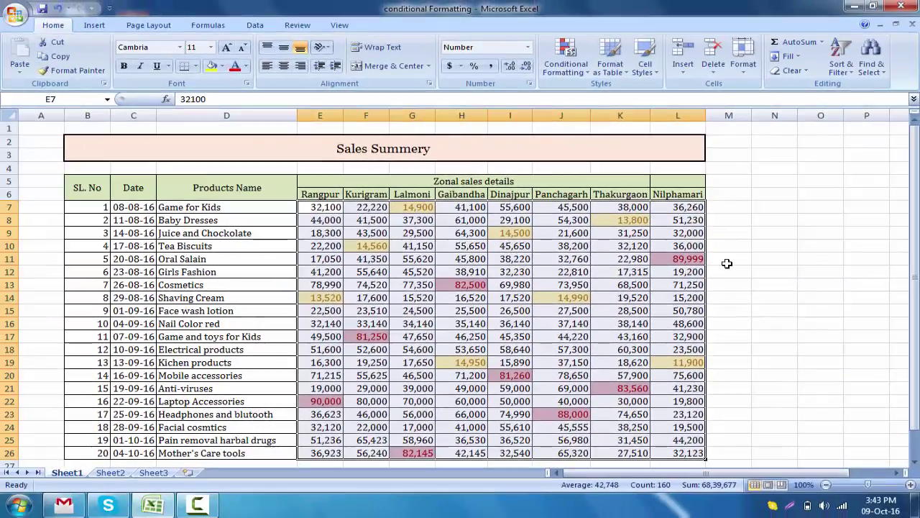
{"action": "left_click", "coordinate": [734, 263]}
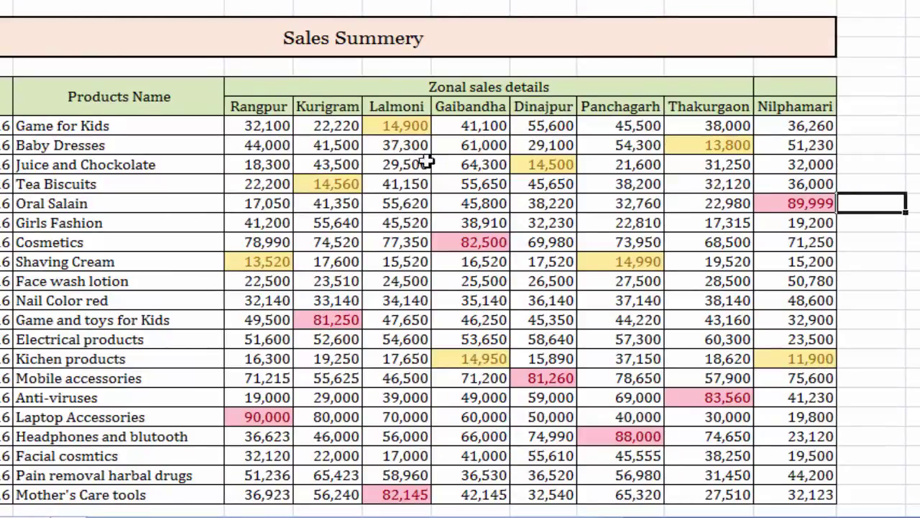
{"action": "mouse_move", "coordinate": [259, 126]}
{"action": "left_mouse_down"}
{"action": "mouse_move", "coordinate": [651, 480]}
{"action": "mouse_move", "coordinate": [766, 489]}
{"action": "left_mouse_up"}
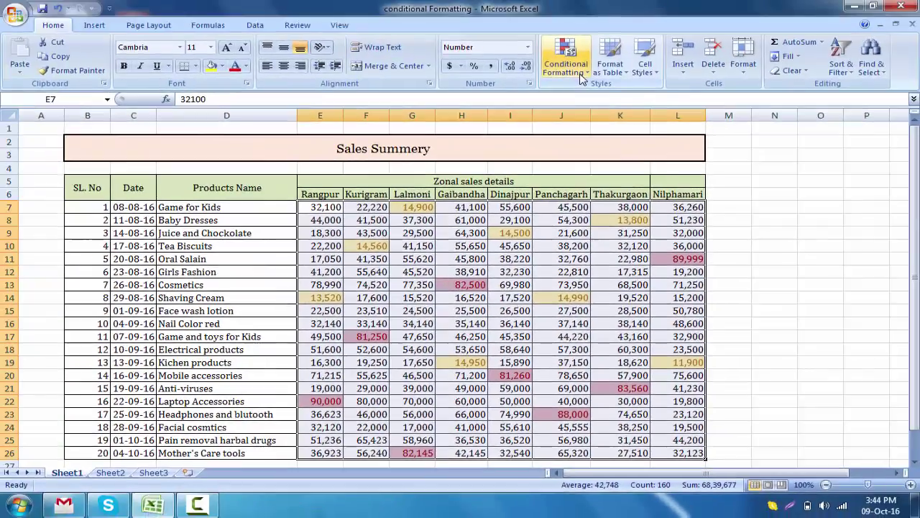
- Apply a Between 70000 and 75000 rule with Green Fill with Dark Green Text
{"action": "left_click", "coordinate": [581, 78]}
{"action": "mouse_move", "coordinate": [613, 94]}
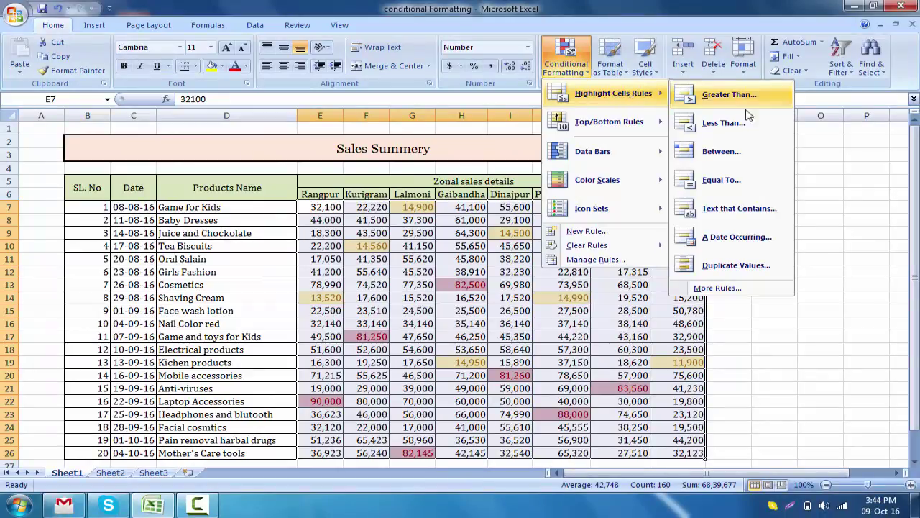
{"action": "left_click", "coordinate": [742, 157]}
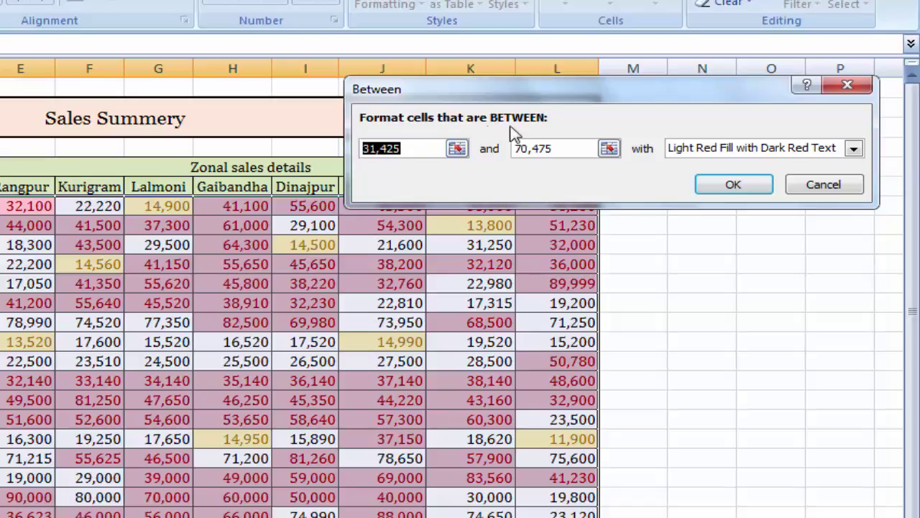
{"action": "left_click", "coordinate": [418, 146]}
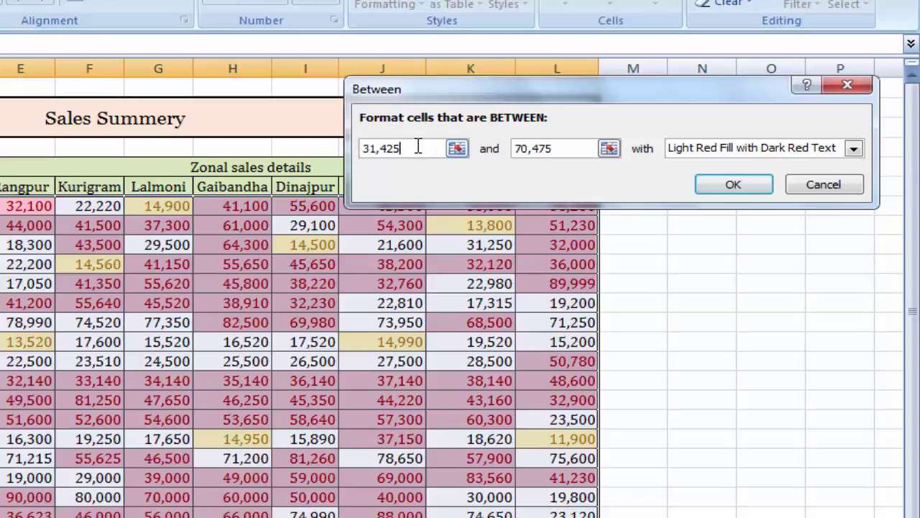
{"action": "double_click", "coordinate": [357, 148]}
{"action": "type", "text": "7"}
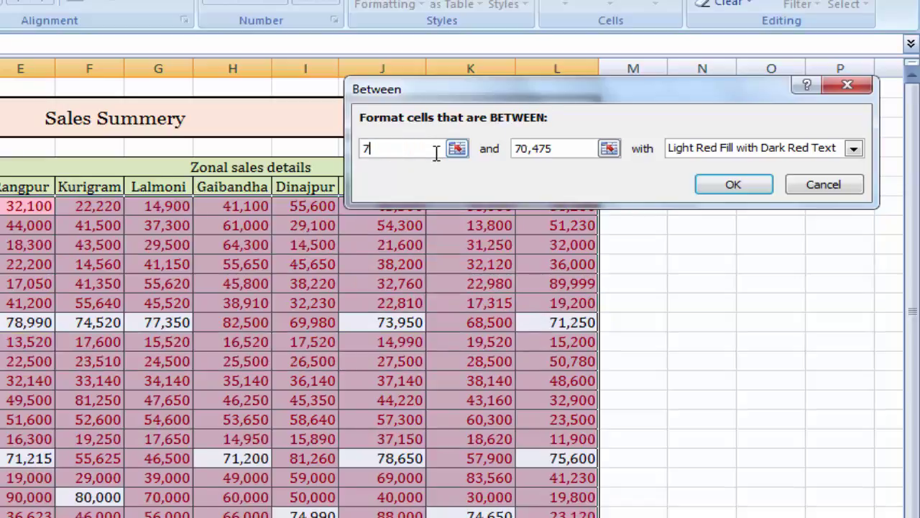
{"action": "type", "text": "0000"}
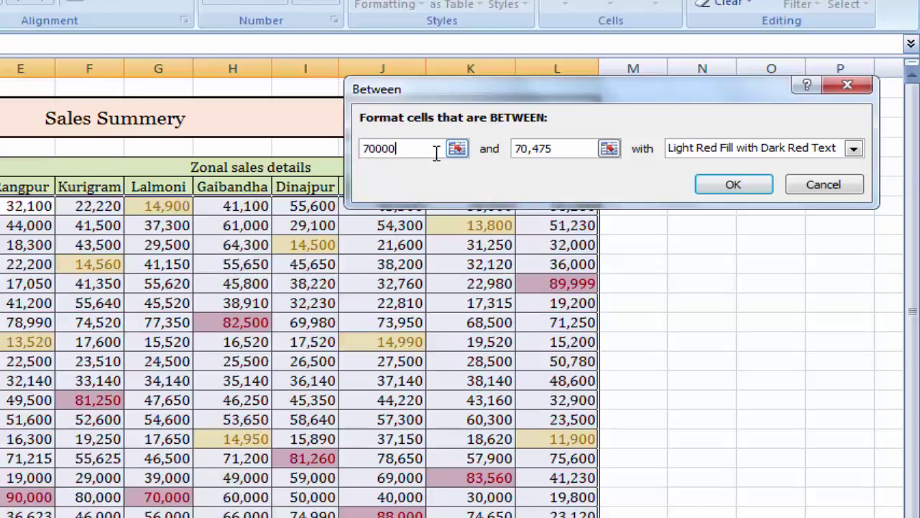
{"action": "double_click", "coordinate": [512, 152]}
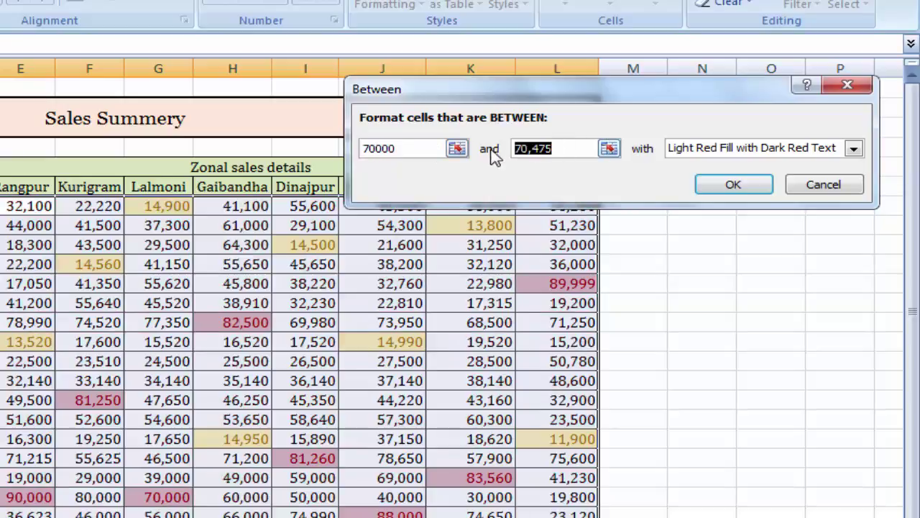
{"action": "type", "text": "75"}
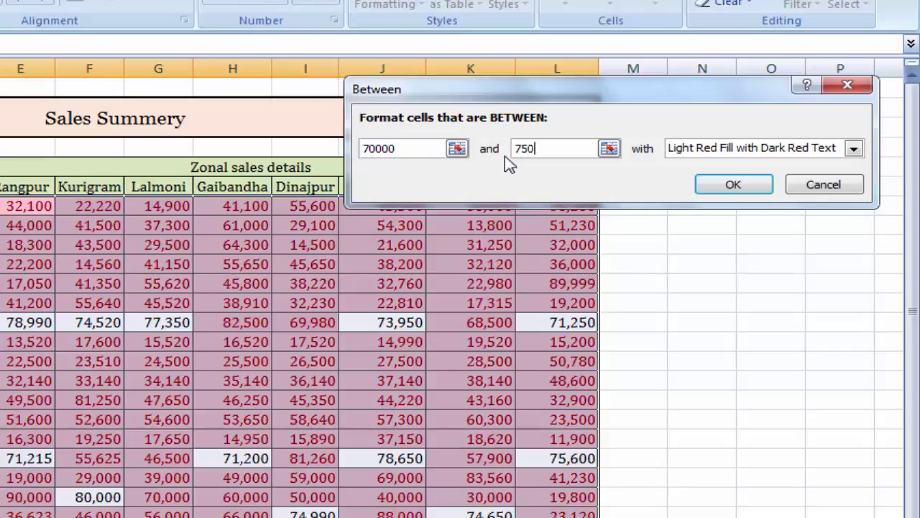
{"action": "type", "text": "00"}
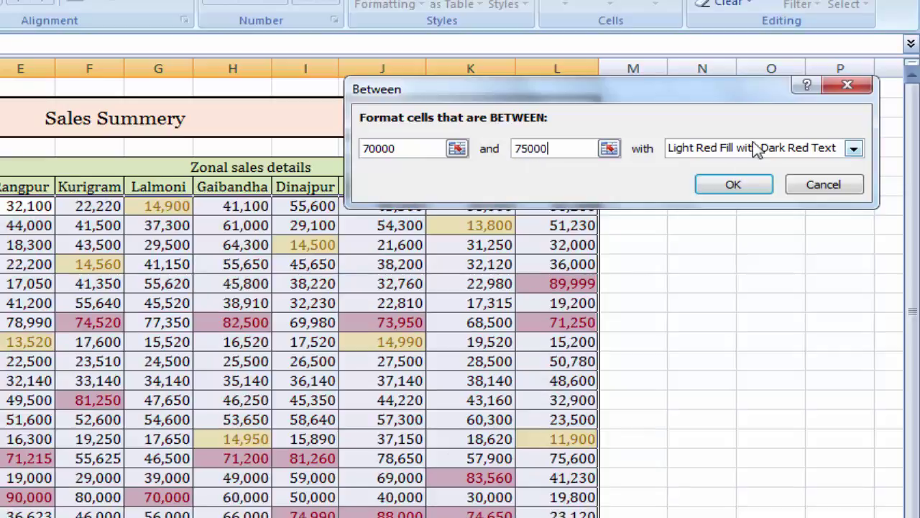
{"action": "left_click", "coordinate": [756, 148]}
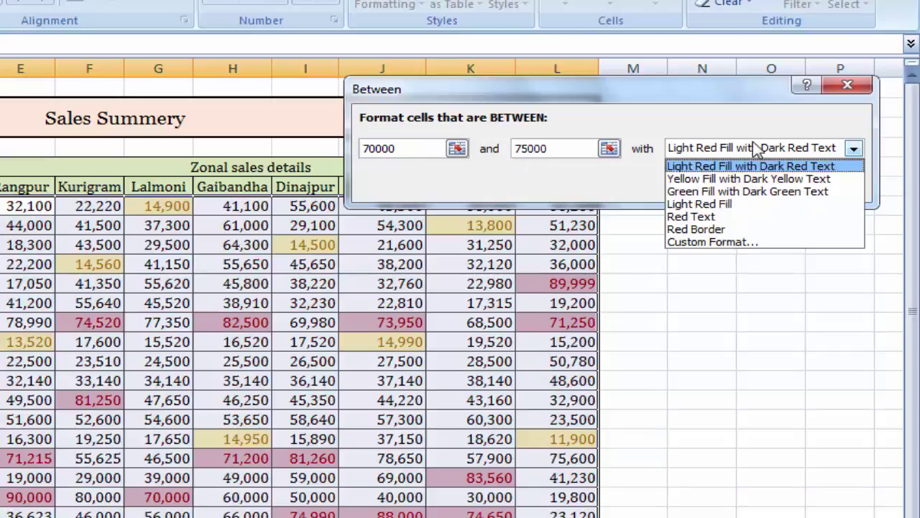
{"action": "left_click", "coordinate": [734, 193]}
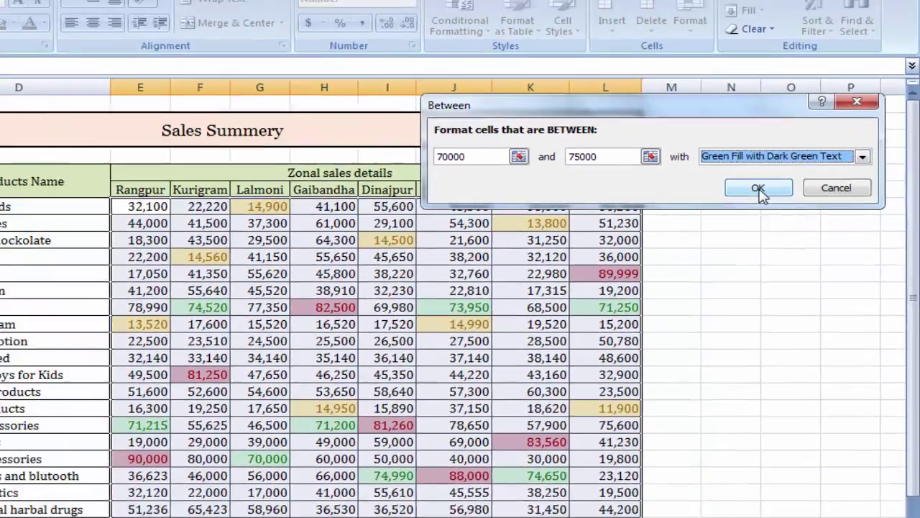
{"action": "left_click", "coordinate": [733, 184]}
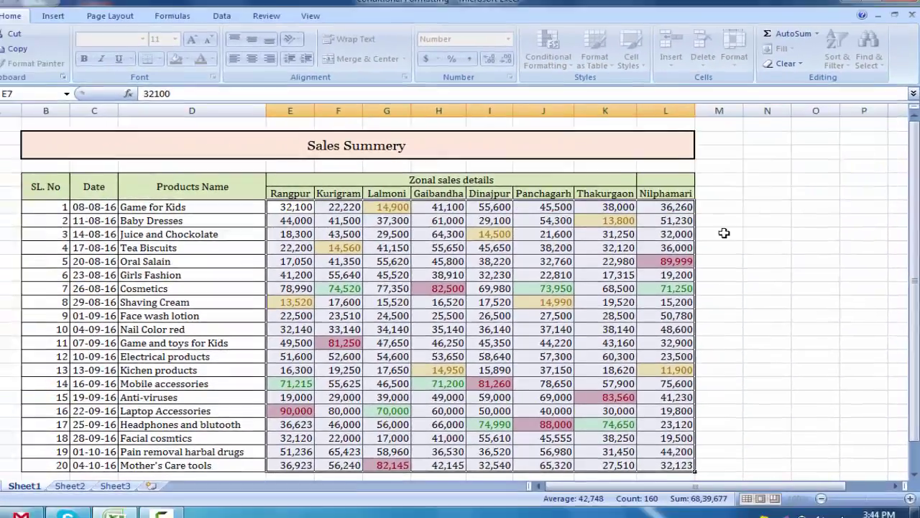
{"action": "left_click", "coordinate": [774, 259]}
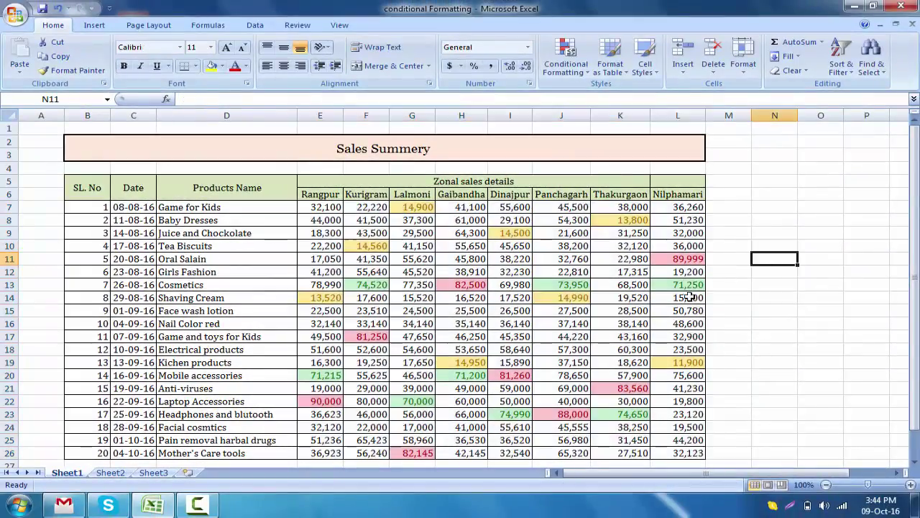
{"action": "left_click", "coordinate": [367, 286]}
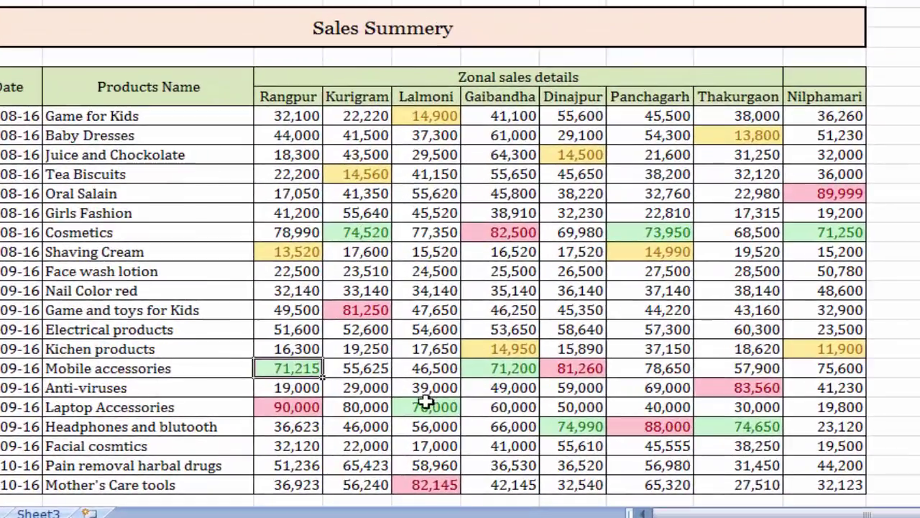
{"action": "left_click", "coordinate": [412, 401]}
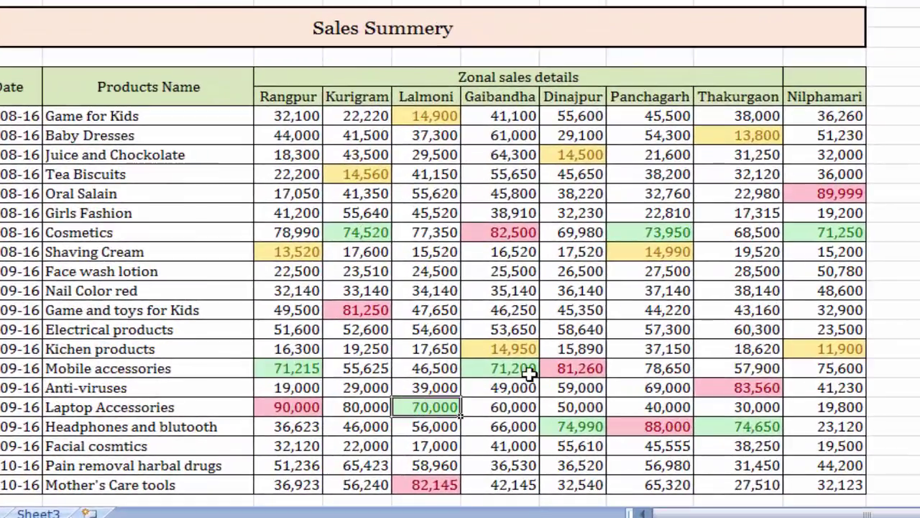
{"action": "left_click", "coordinate": [562, 425]}
{"action": "left_click", "coordinate": [757, 428]}
{"action": "left_click", "coordinate": [683, 232]}
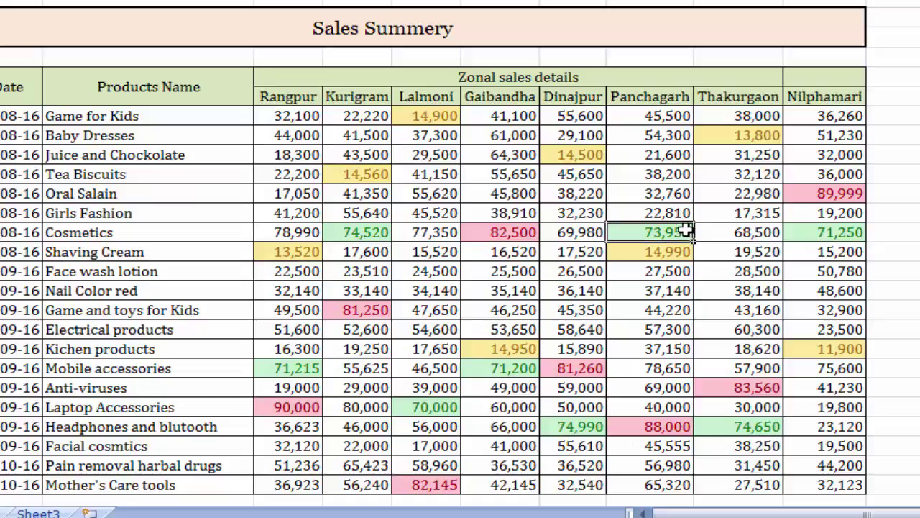
{"action": "left_click", "coordinate": [825, 240]}
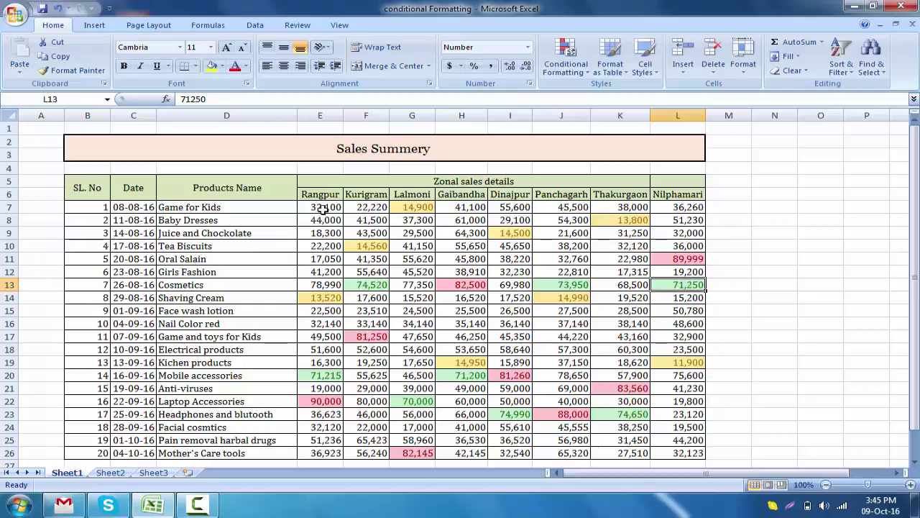
{"action": "mouse_move", "coordinate": [325, 207]}
{"action": "left_mouse_down"}
{"action": "mouse_move", "coordinate": [638, 452]}
{"action": "mouse_move", "coordinate": [661, 453]}
{"action": "left_mouse_up"}
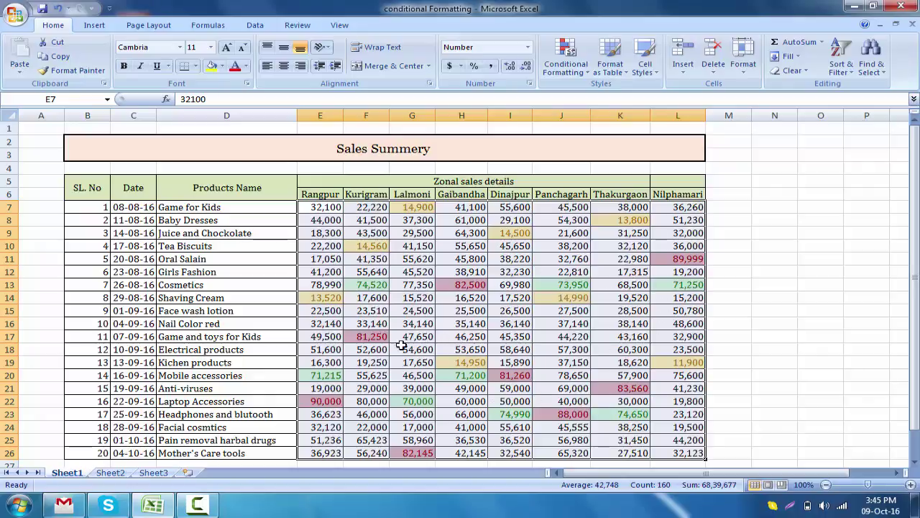
- Use Clear Rules from Selected Cells to strip all highlighting from the sales figures
{"action": "left_click", "coordinate": [580, 74]}
{"action": "mouse_move", "coordinate": [587, 245]}
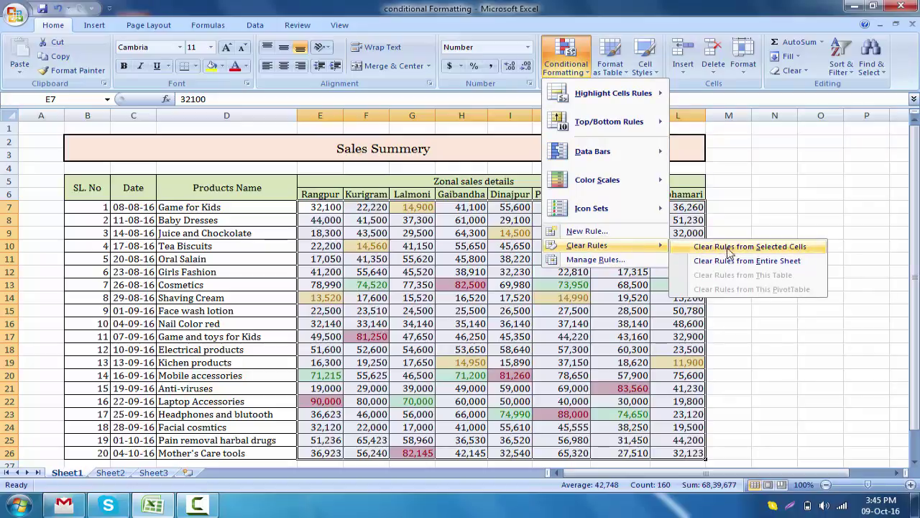
{"action": "left_click", "coordinate": [785, 252]}
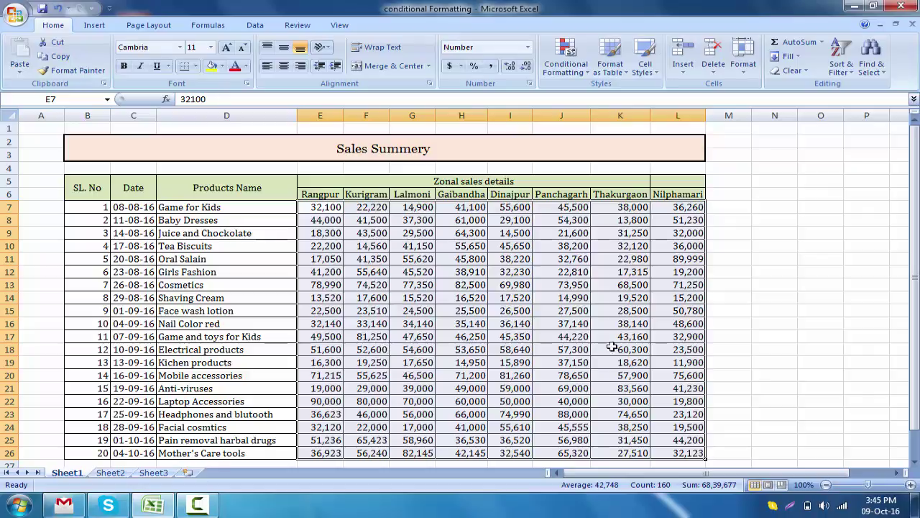
{"action": "left_click", "coordinate": [568, 61]}
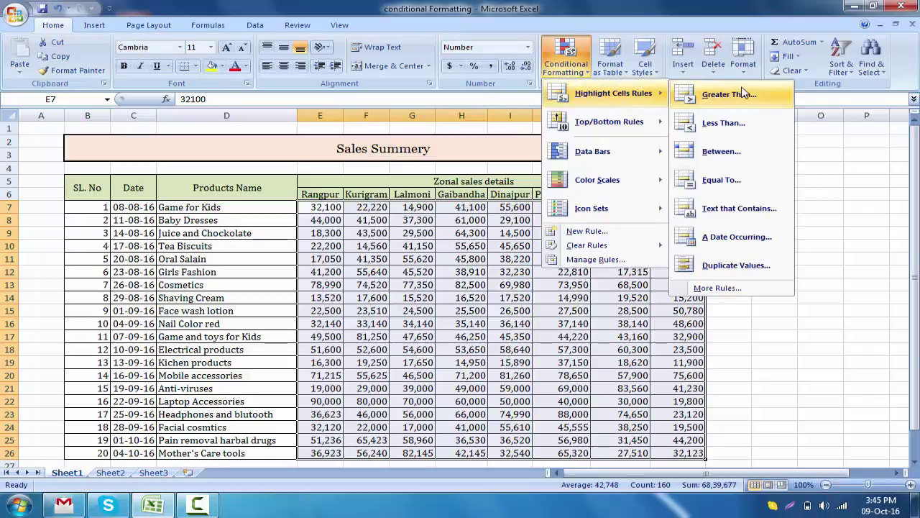
{"action": "mouse_move", "coordinate": [608, 94]}
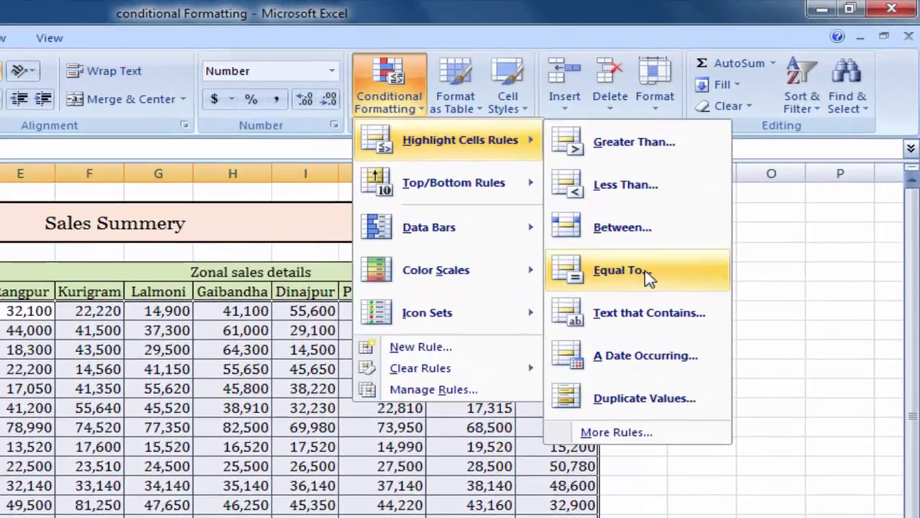
- Add an Equal To 90000 rule in light red and check the highlighted 90,000 in E22
{"action": "left_click", "coordinate": [618, 270]}
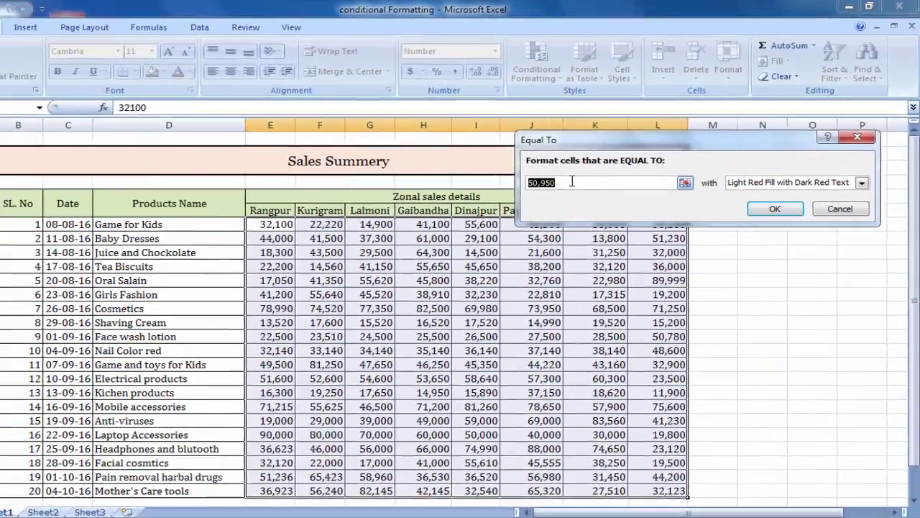
{"action": "type", "text": "900"}
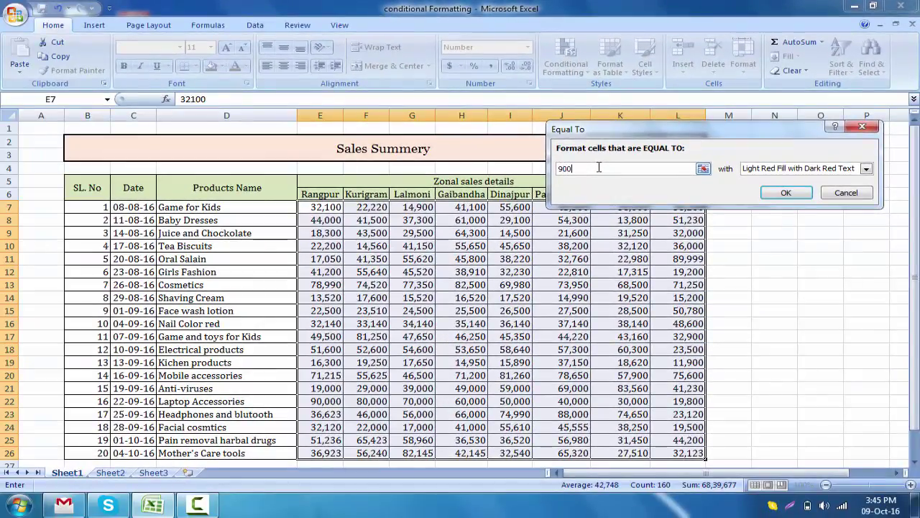
{"action": "type", "text": "00"}
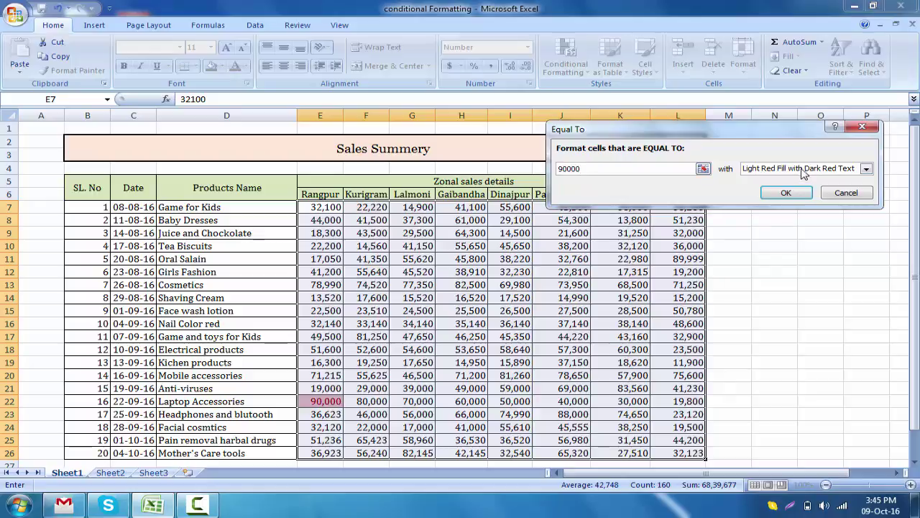
{"action": "left_click", "coordinate": [787, 194]}
{"action": "left_click", "coordinate": [726, 324]}
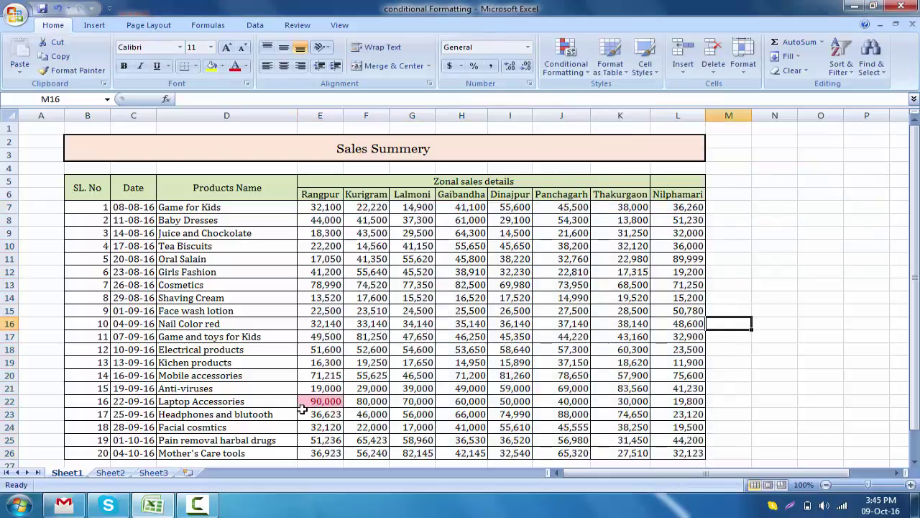
{"action": "left_click", "coordinate": [322, 403]}
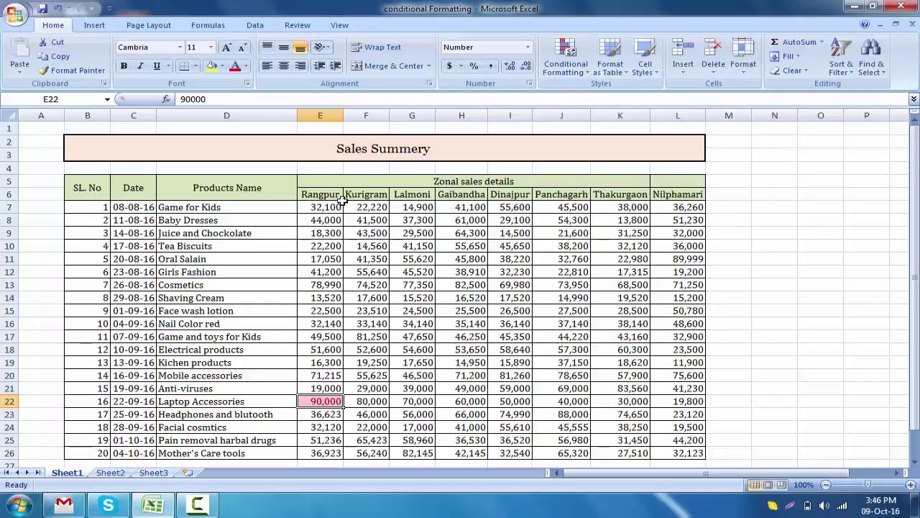
- Dismiss the Conditional Formatting options and select the product names D7:D26
{"action": "left_click", "coordinate": [586, 76]}
{"action": "mouse_move", "coordinate": [521, 121]}
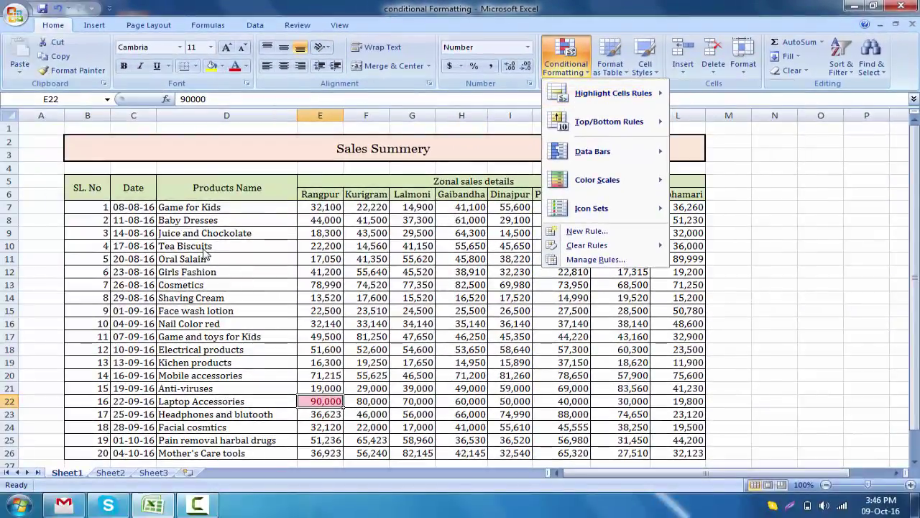
{"action": "left_click", "coordinate": [207, 247]}
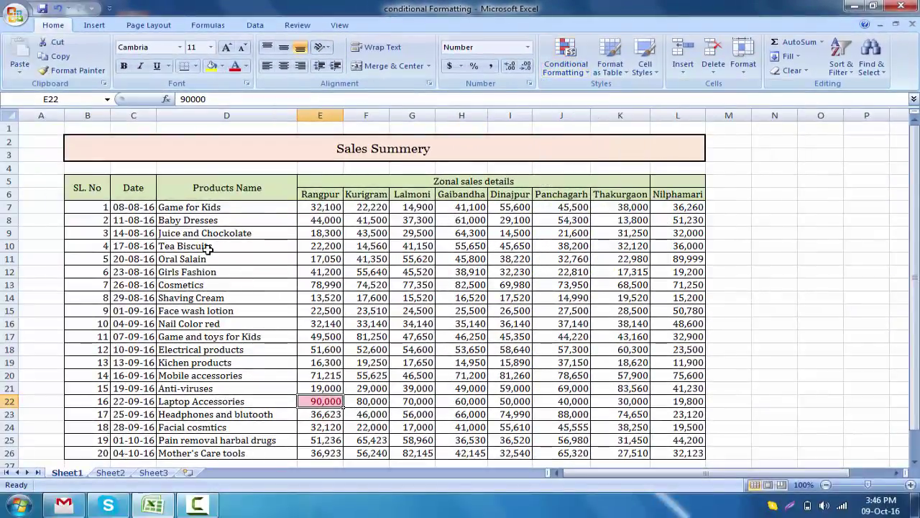
{"action": "left_click_drag", "start_coordinate": [235, 207], "coordinate": [237, 452]}
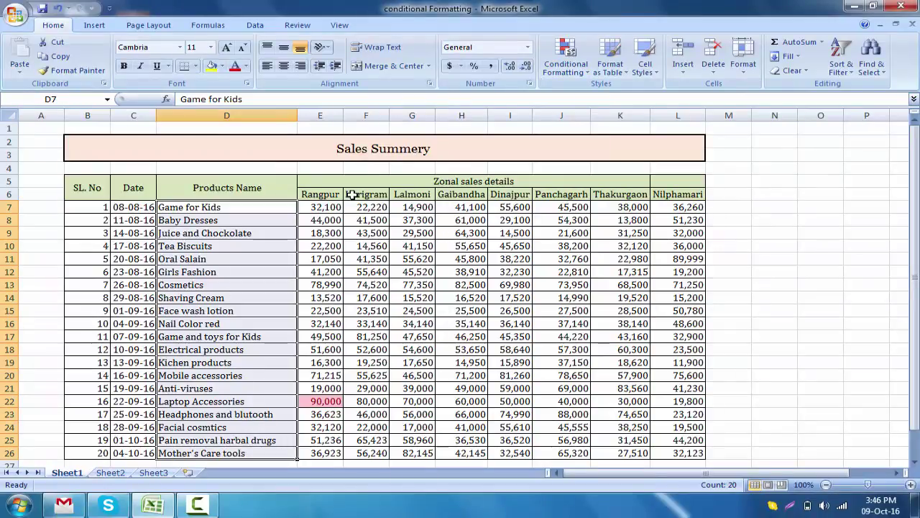
- Add a Text that Contains 'Cosmetics' rule with Light Red Fill with Dark Red Text
{"action": "left_click", "coordinate": [579, 68]}
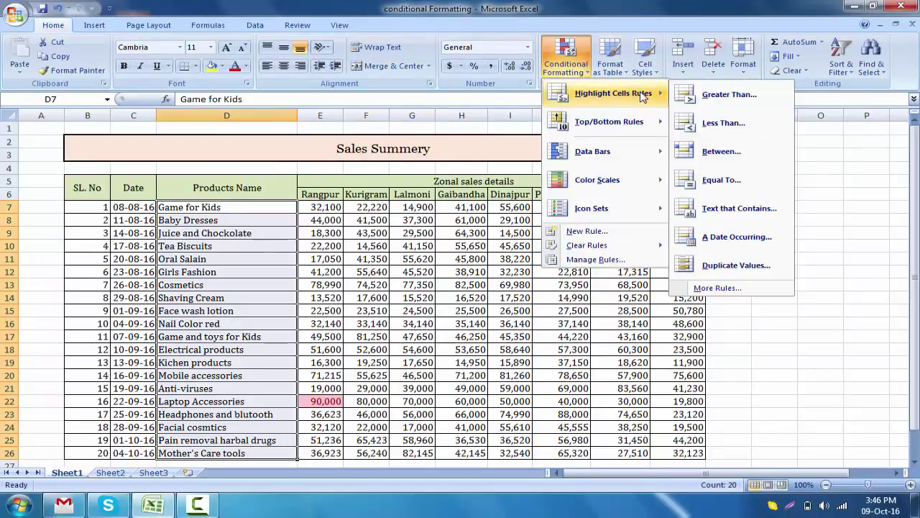
{"action": "mouse_move", "coordinate": [612, 94]}
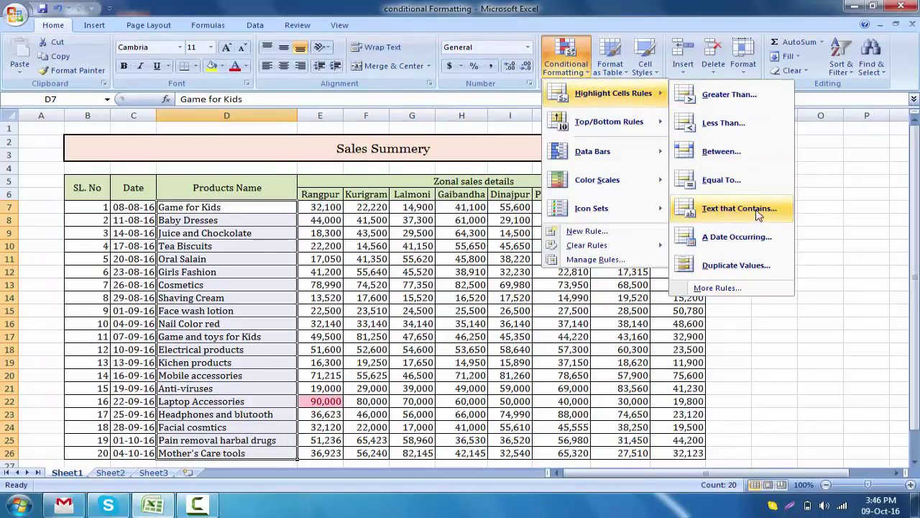
{"action": "left_click", "coordinate": [757, 210]}
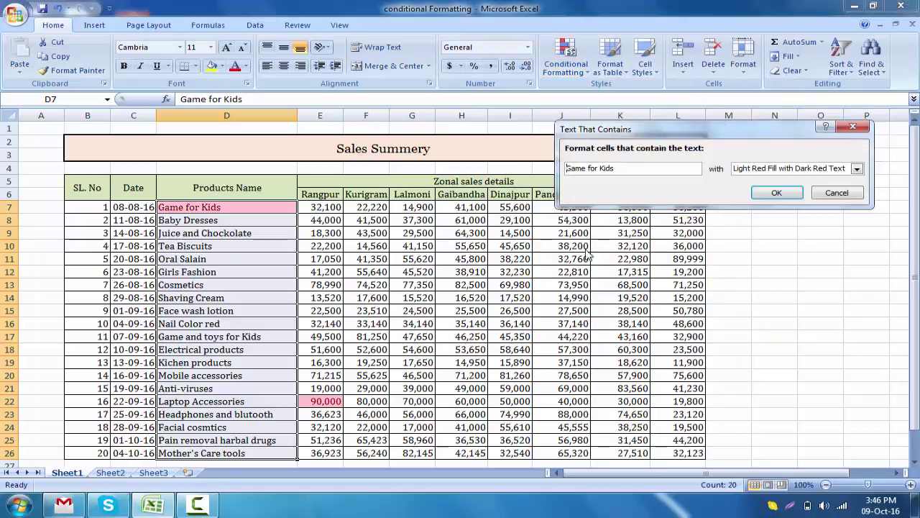
{"action": "left_click_drag", "start_coordinate": [628, 169], "coordinate": [565, 169]}
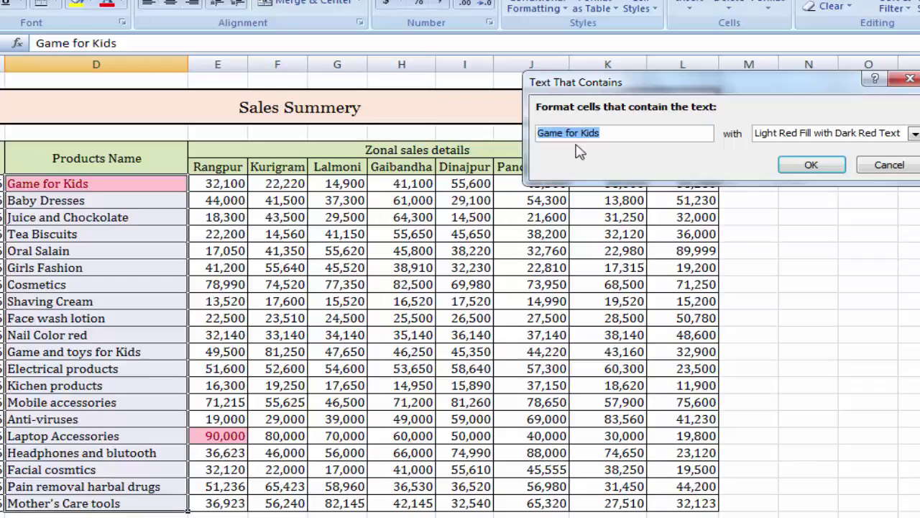
{"action": "left_click", "coordinate": [625, 133]}
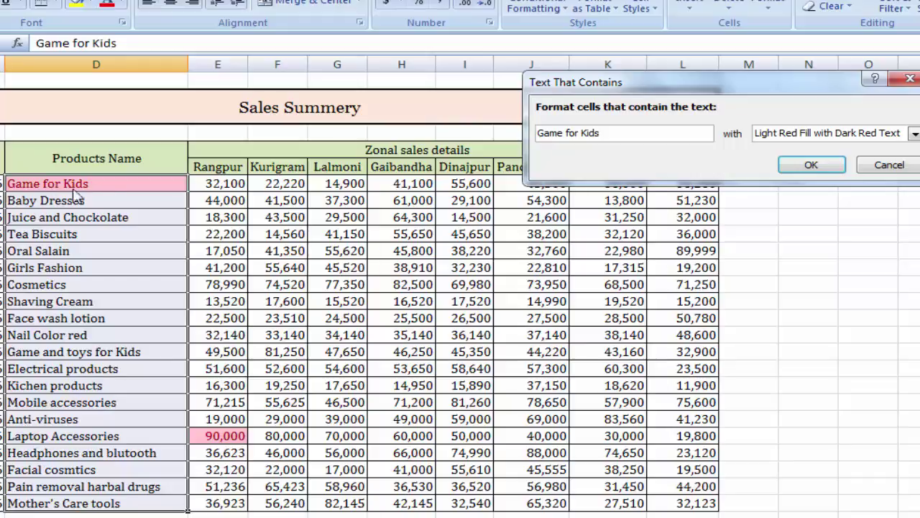
{"action": "left_click_drag", "start_coordinate": [619, 132], "coordinate": [510, 144]}
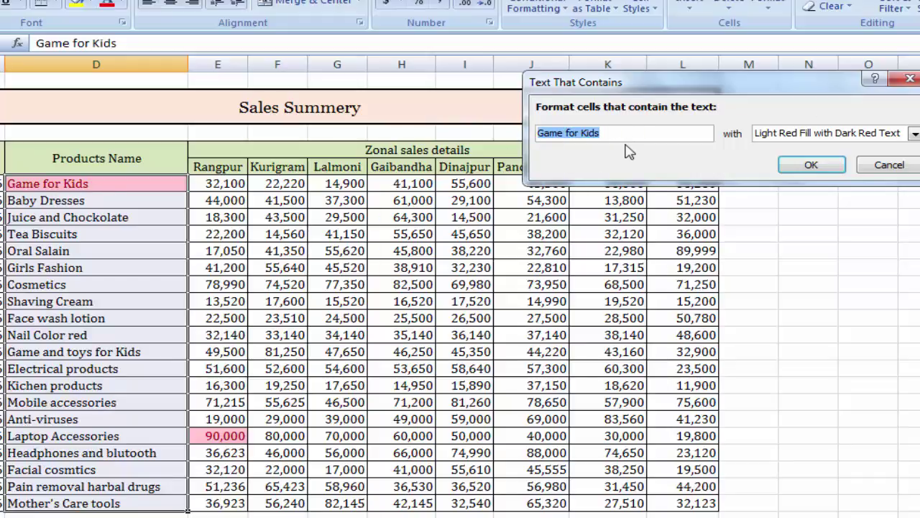
{"action": "type", "text": "Cosmetics"}
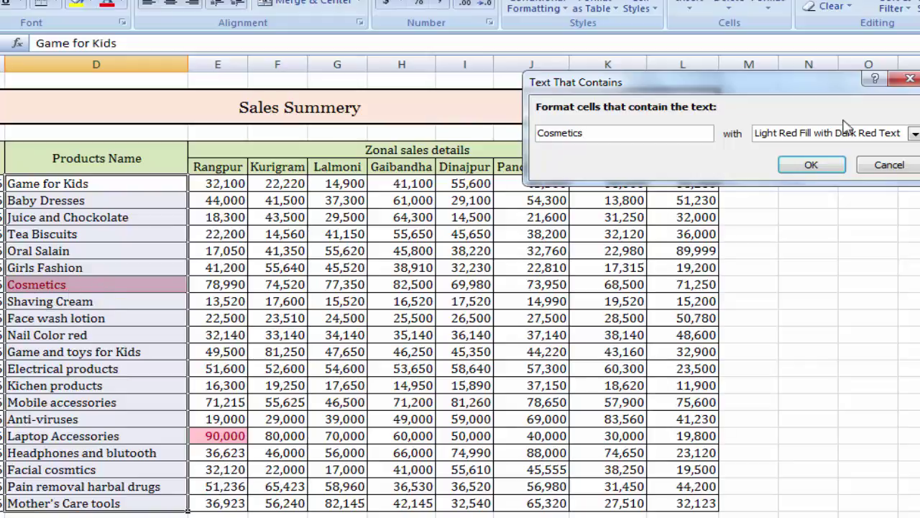
{"action": "left_click", "coordinate": [812, 133]}
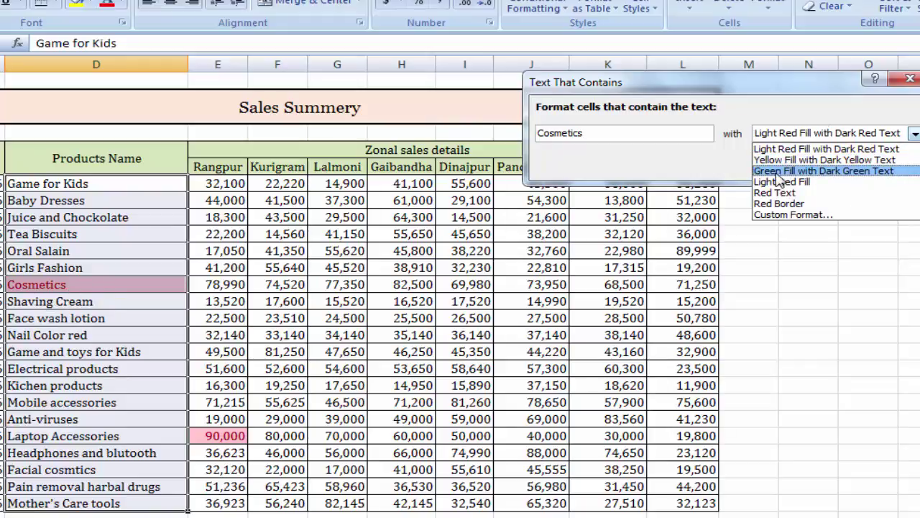
{"action": "left_click", "coordinate": [777, 173]}
{"action": "left_click", "coordinate": [817, 135]}
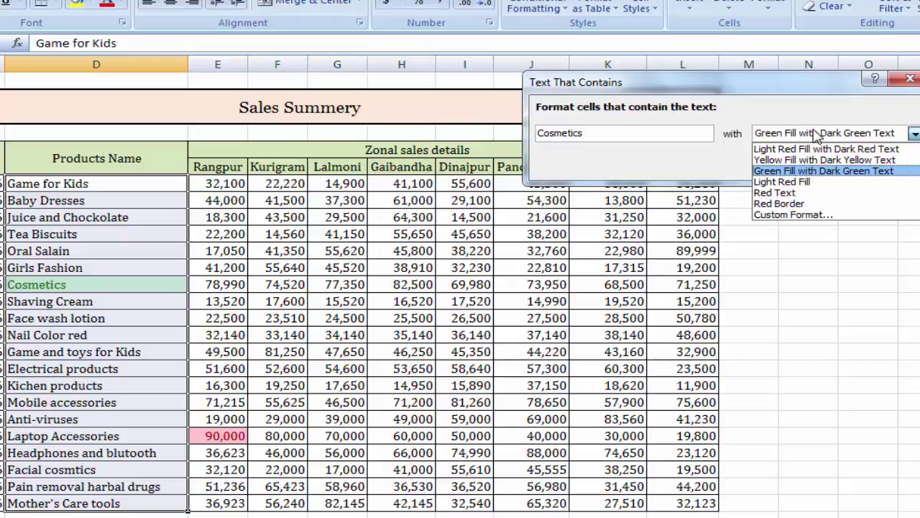
{"action": "left_click", "coordinate": [767, 148]}
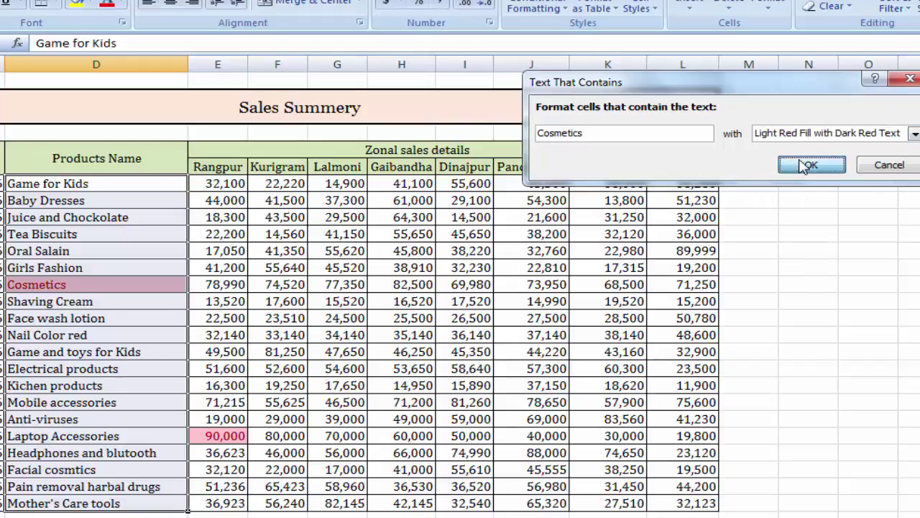
{"action": "left_click", "coordinate": [806, 165]}
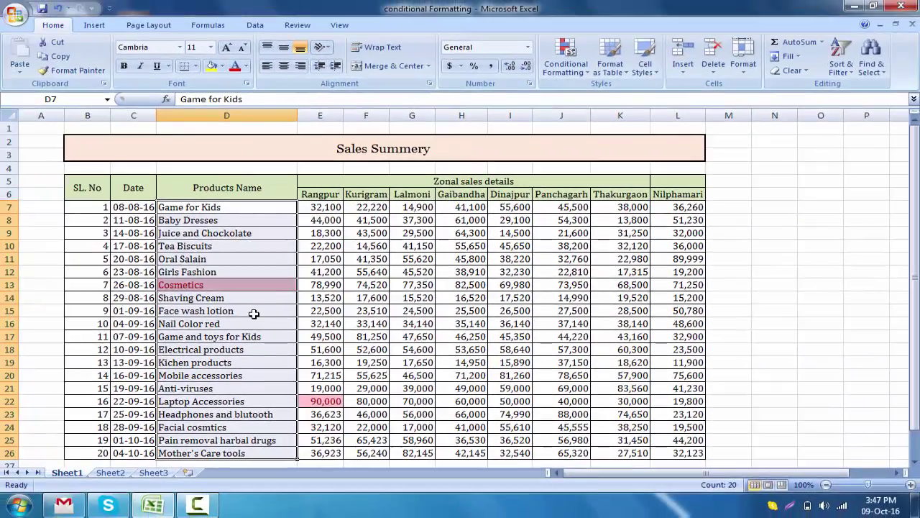
{"action": "left_click", "coordinate": [253, 313]}
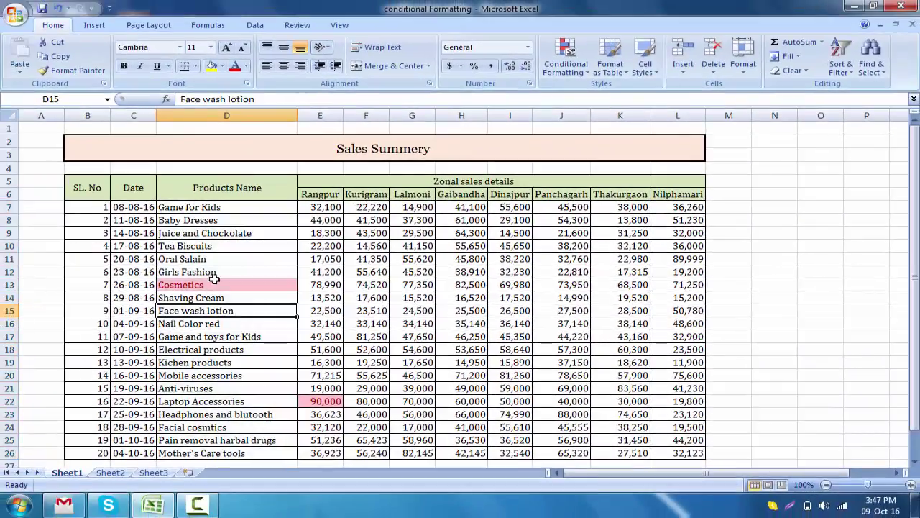
{"action": "left_click", "coordinate": [199, 285]}
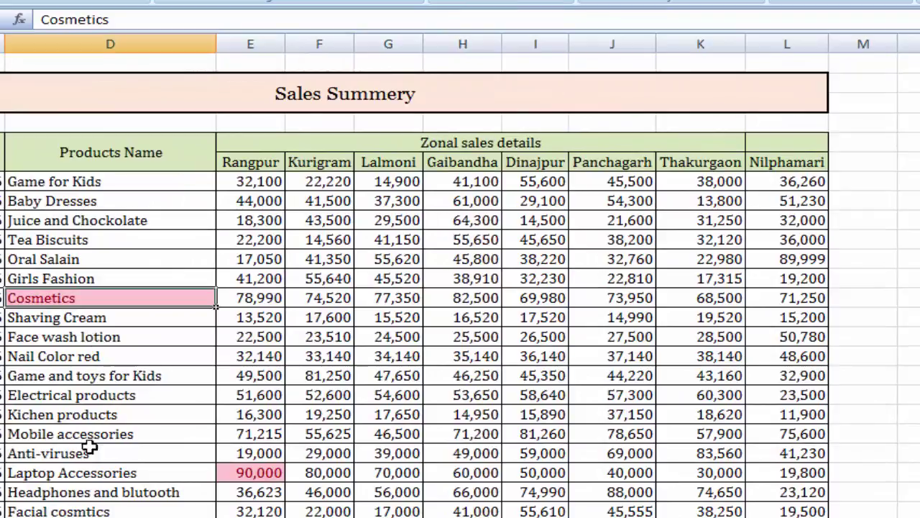
{"action": "left_click", "coordinate": [122, 453]}
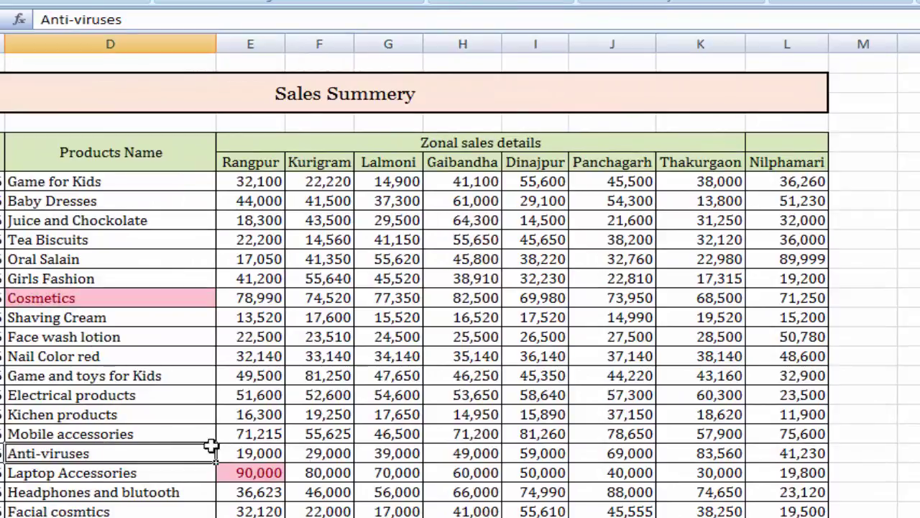
{"action": "type", "text": "Cosmetics"}
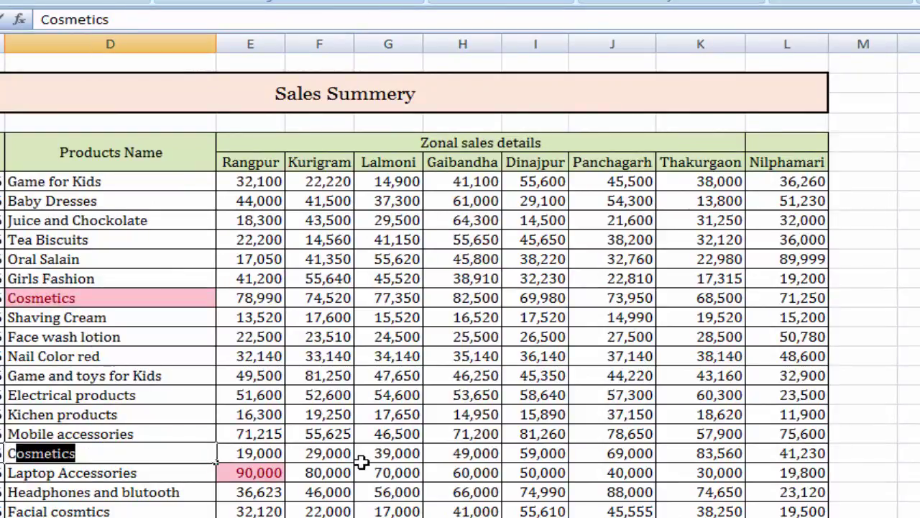
{"action": "key", "text": "Return"}
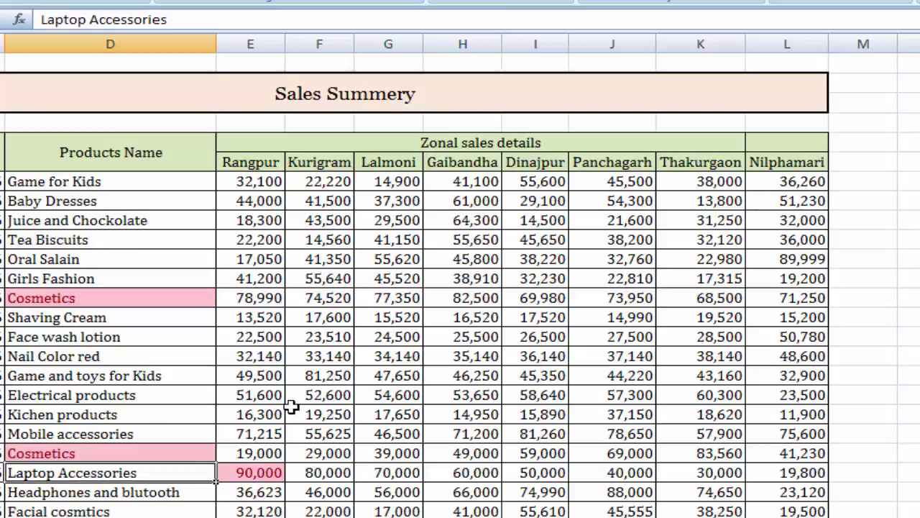
{"action": "left_click", "coordinate": [269, 407]}
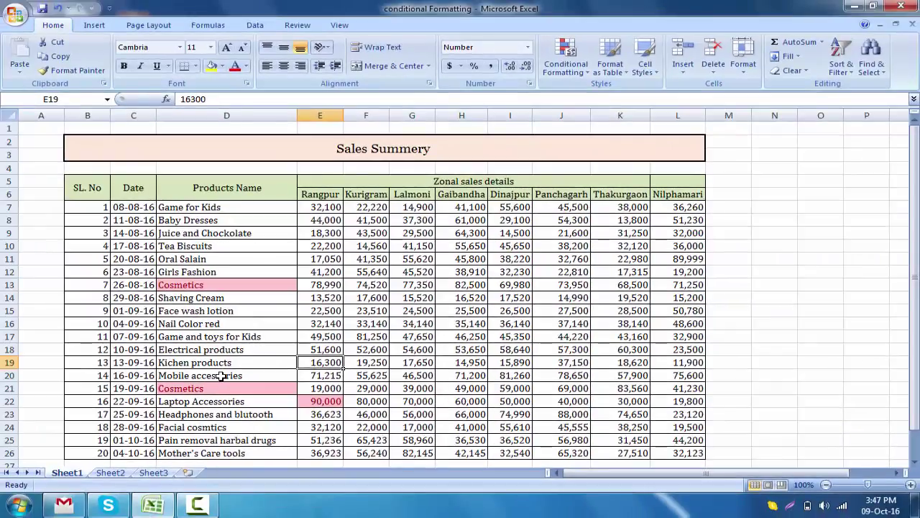
{"action": "key", "text": "ctrl+z"}
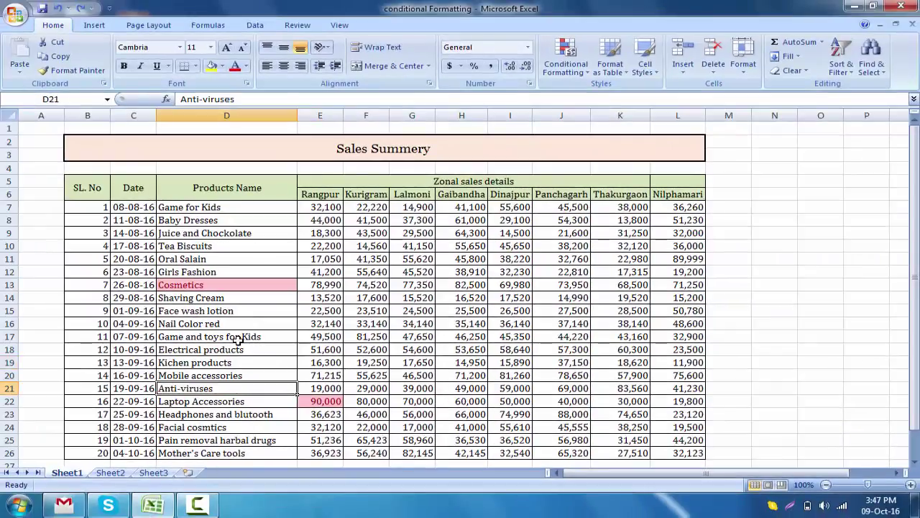
{"action": "left_click", "coordinate": [433, 297]}
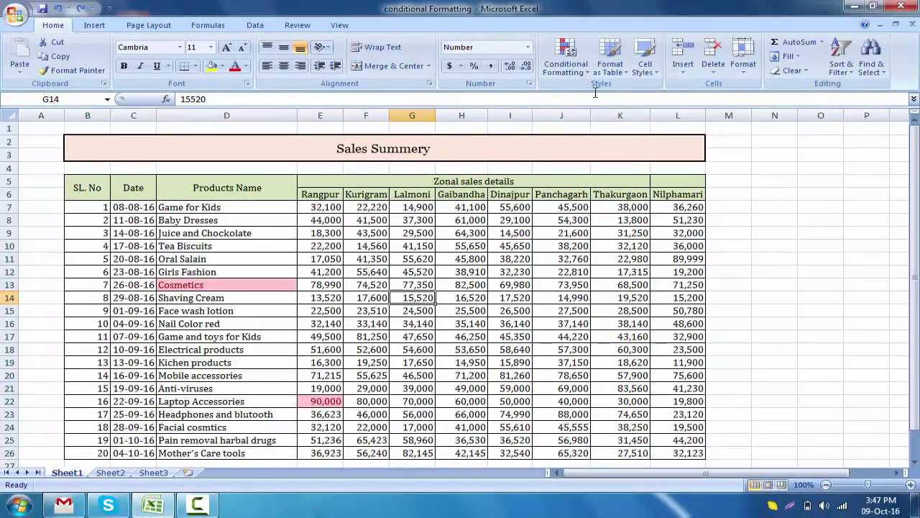
{"action": "left_click", "coordinate": [567, 64]}
{"action": "mouse_move", "coordinate": [613, 93]}
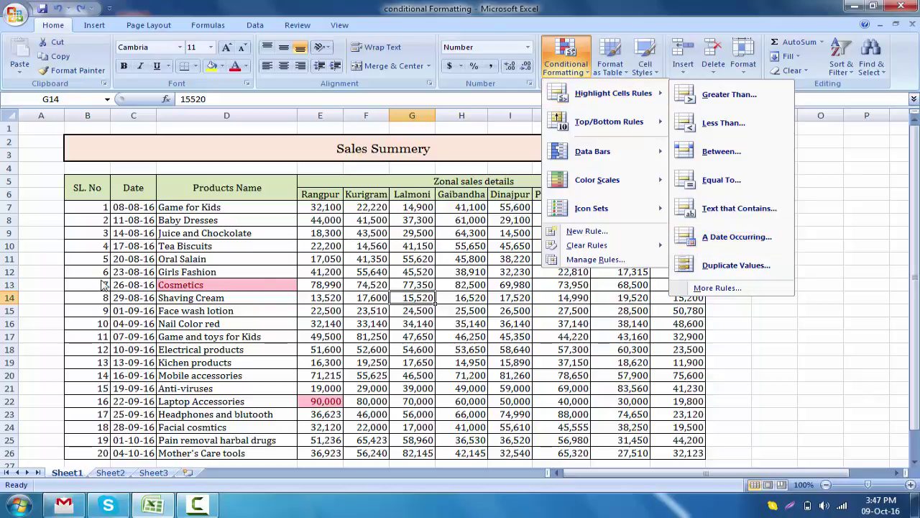
{"action": "left_click", "coordinate": [135, 188]}
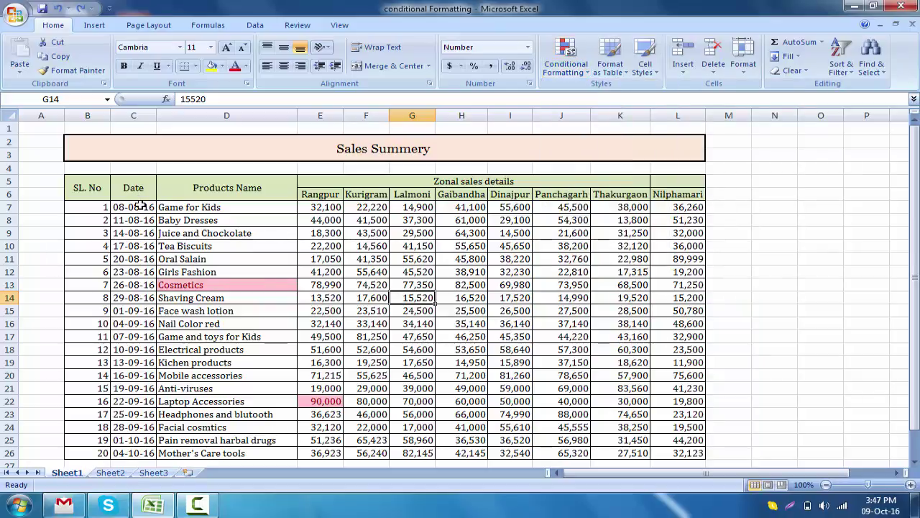
- Apply an A Date Occurring rule to C7:C26 for Last month with Green Fill and Dark Green Text
{"action": "left_click_drag", "start_coordinate": [142, 206], "coordinate": [136, 453]}
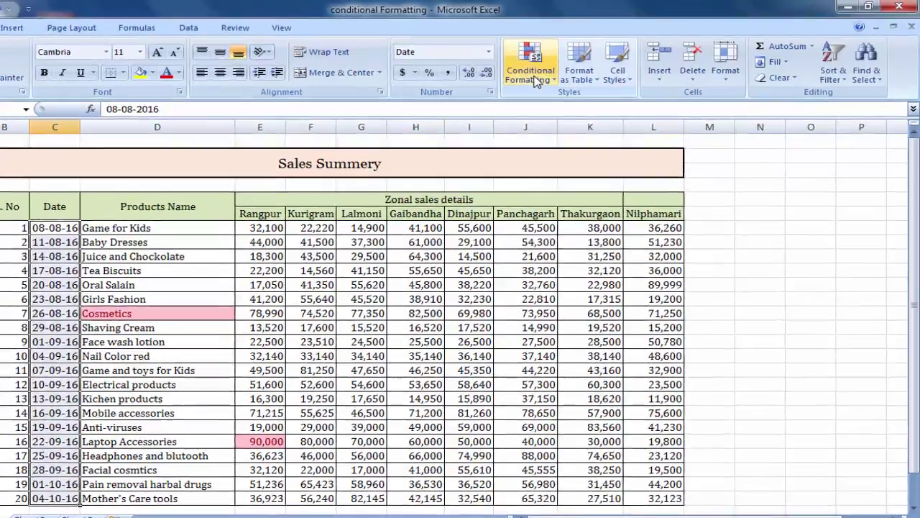
{"action": "left_click", "coordinate": [566, 59]}
{"action": "mouse_move", "coordinate": [458, 140]}
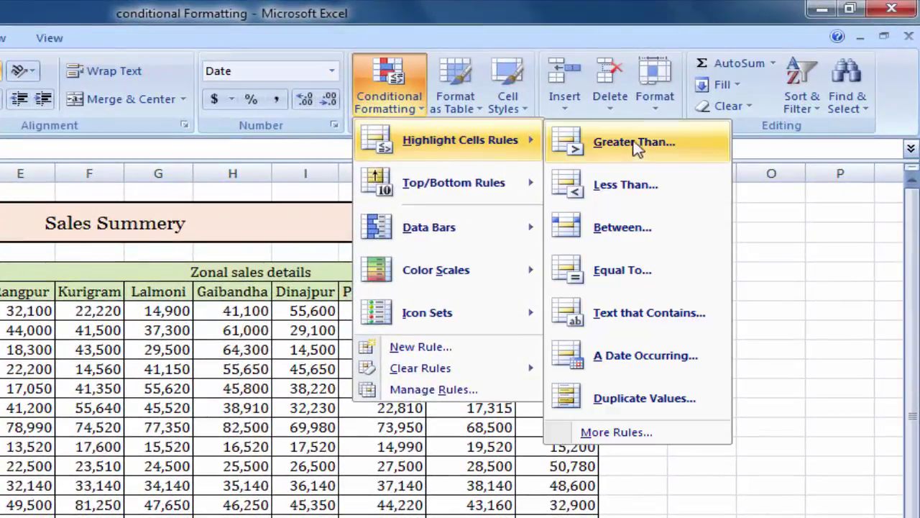
{"action": "left_click", "coordinate": [645, 355]}
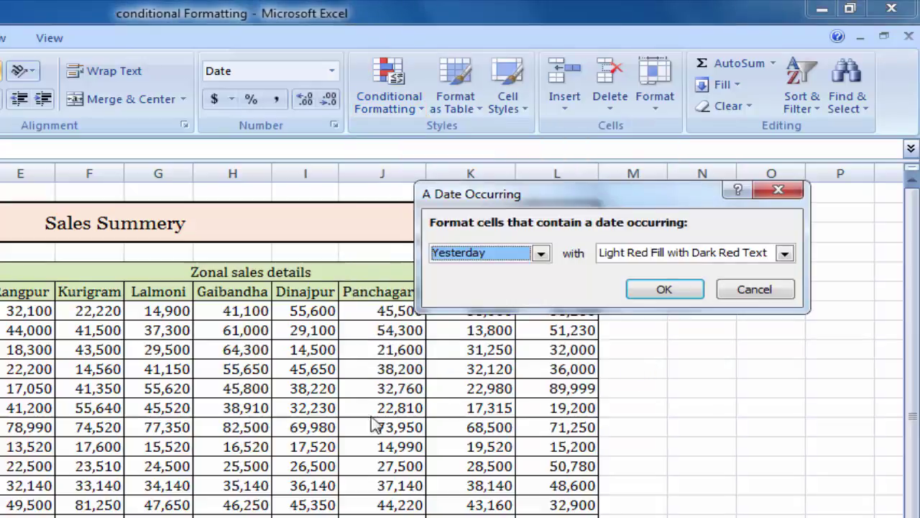
{"action": "left_click", "coordinate": [489, 261]}
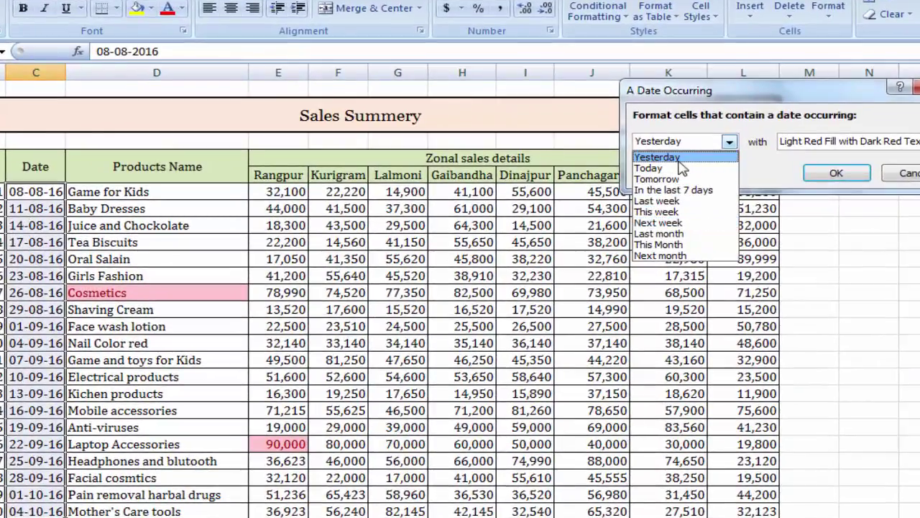
{"action": "left_click", "coordinate": [672, 170]}
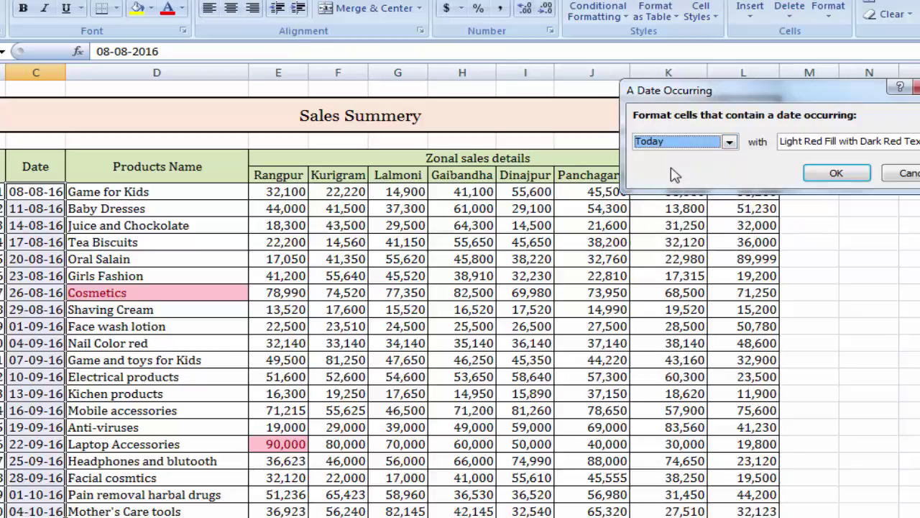
{"action": "left_click", "coordinate": [716, 145]}
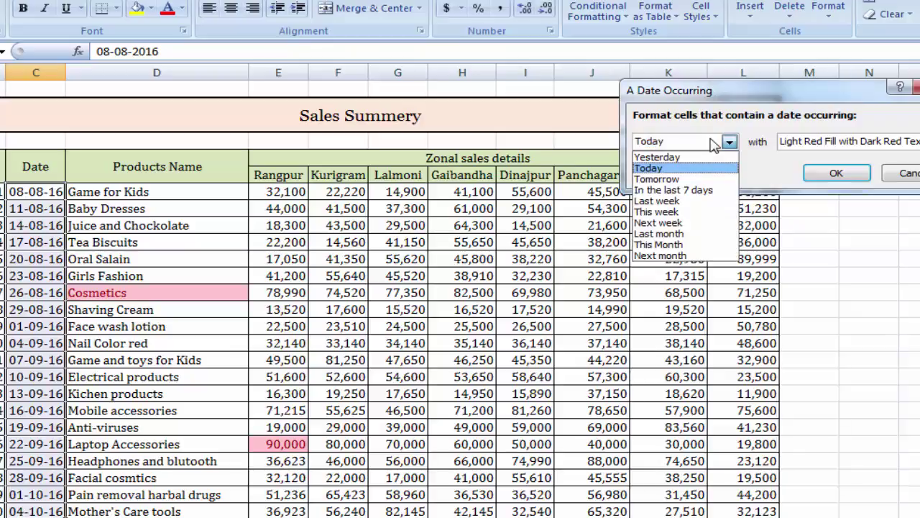
{"action": "left_click", "coordinate": [694, 179]}
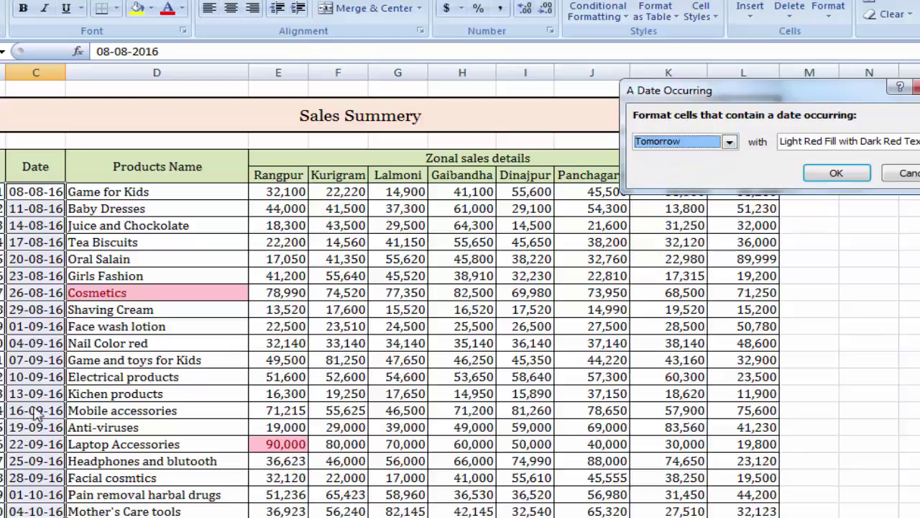
{"action": "left_click", "coordinate": [726, 142]}
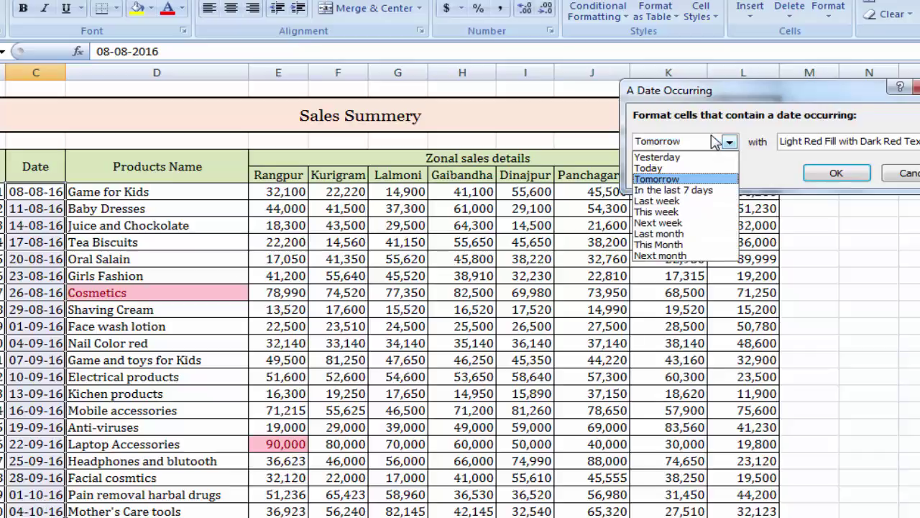
{"action": "left_click", "coordinate": [691, 191]}
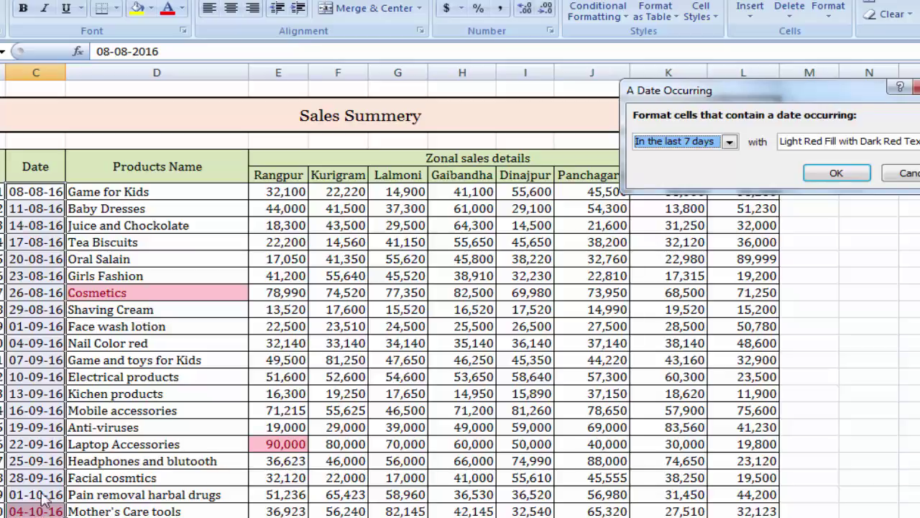
{"action": "left_click", "coordinate": [708, 144]}
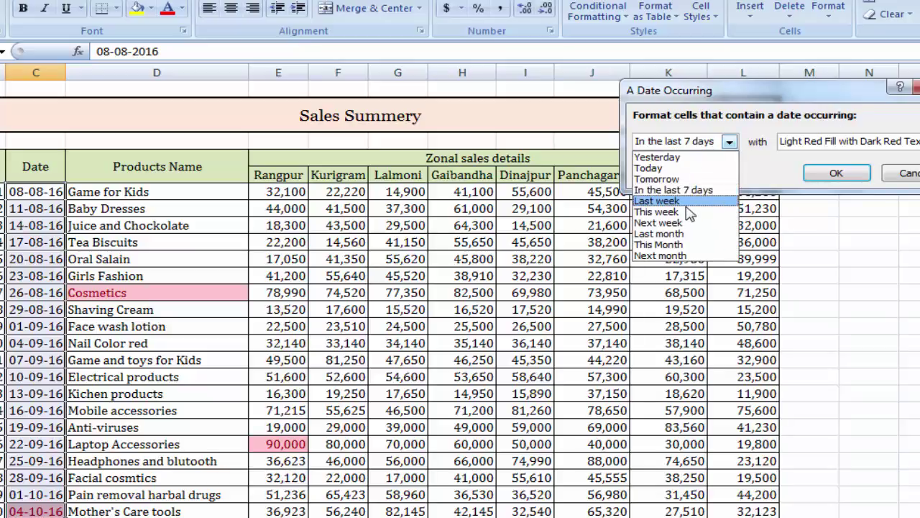
{"action": "left_click", "coordinate": [687, 233]}
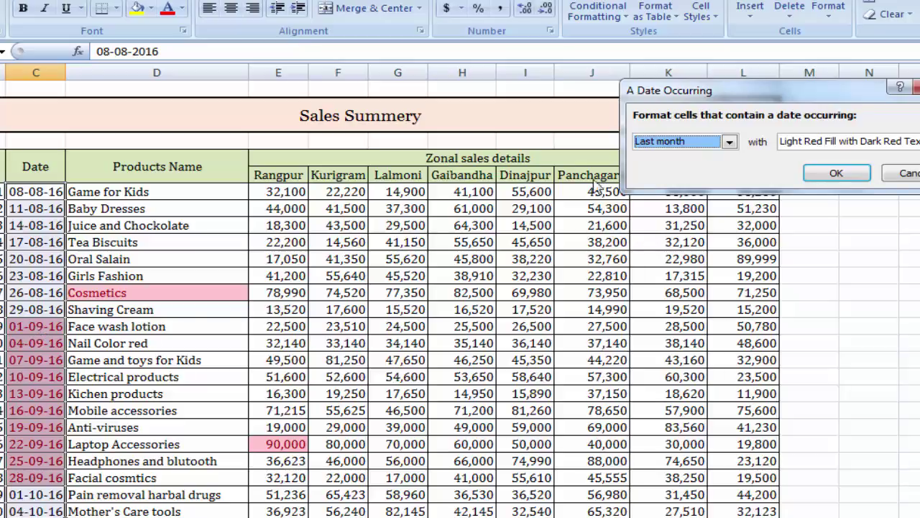
{"action": "left_click", "coordinate": [819, 144]}
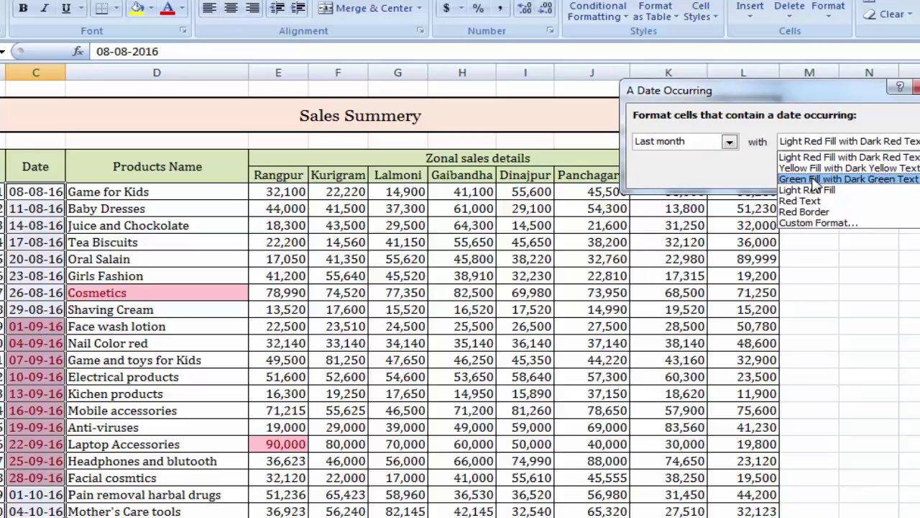
{"action": "left_click", "coordinate": [812, 179]}
- Confirm the last-month date rule and select the September dates in C15:C24
{"action": "left_click", "coordinate": [778, 173]}
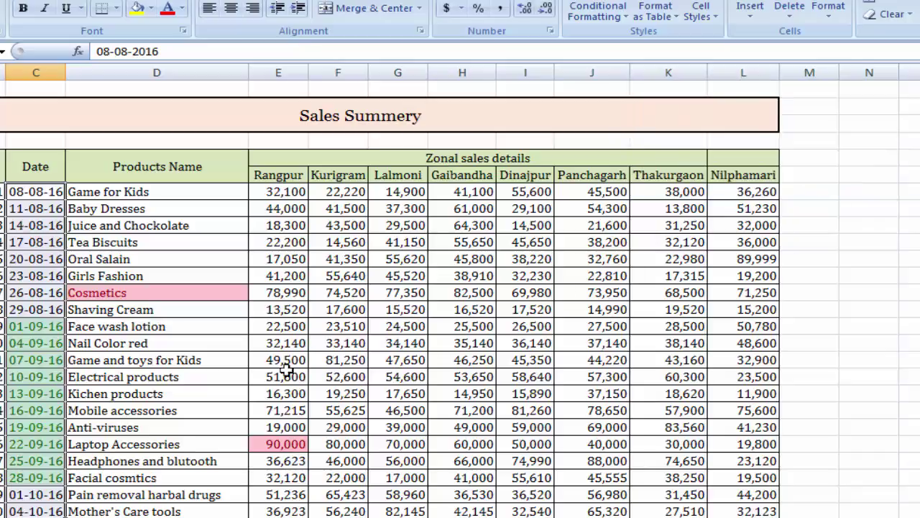
{"action": "left_click", "coordinate": [209, 372]}
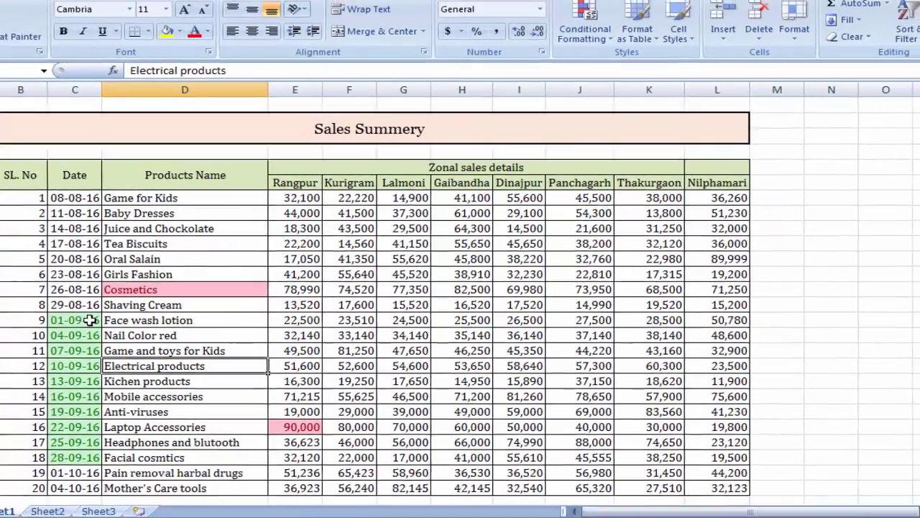
{"action": "left_click", "coordinate": [137, 315]}
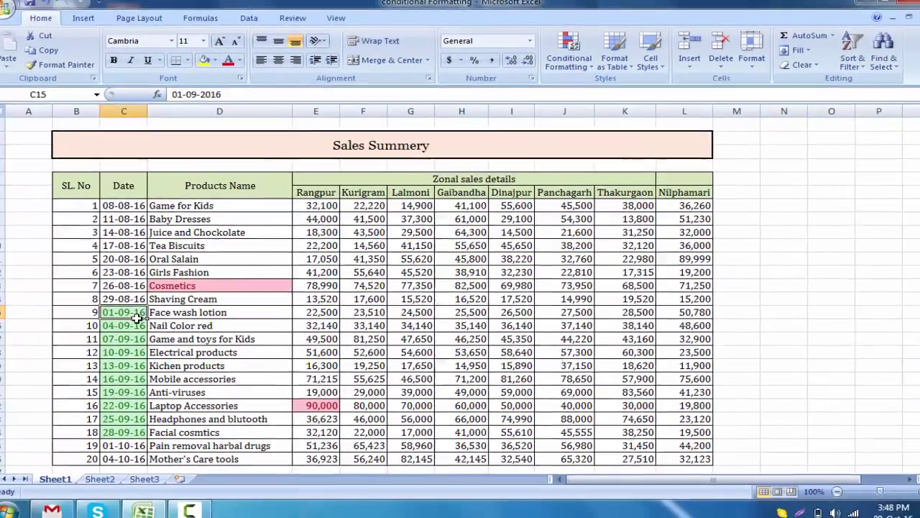
{"action": "left_click_drag", "start_coordinate": [137, 317], "coordinate": [135, 427]}
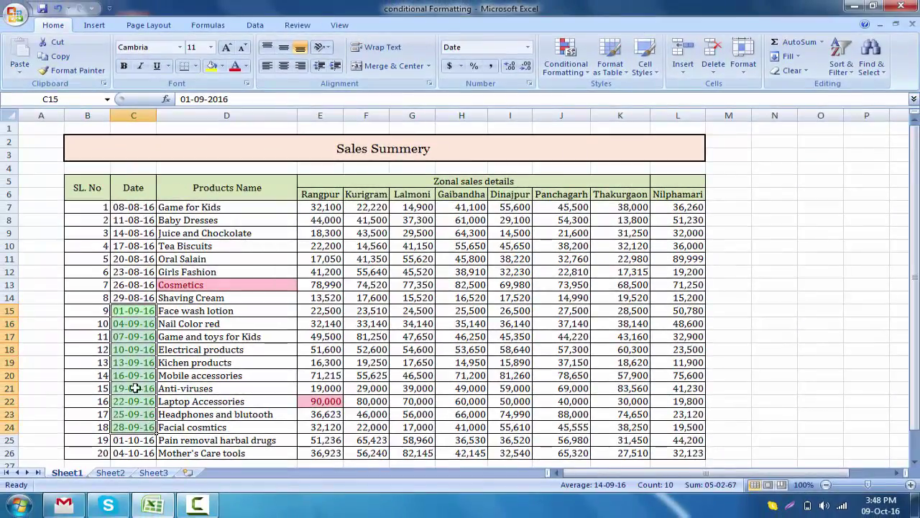
{"action": "left_click_drag", "start_coordinate": [126, 311], "coordinate": [140, 427]}
- Select the product names from D7 to D26
{"action": "left_click", "coordinate": [580, 74]}
{"action": "mouse_move", "coordinate": [613, 93]}
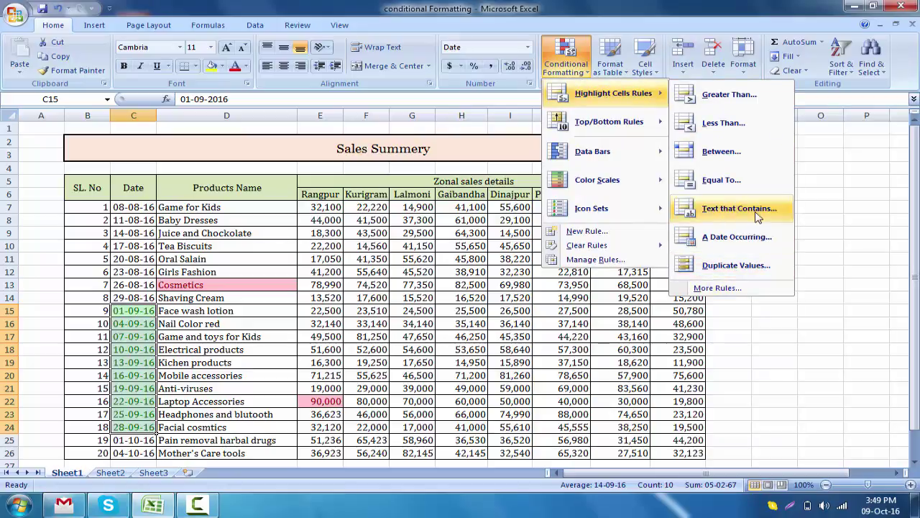
{"action": "left_click", "coordinate": [215, 233]}
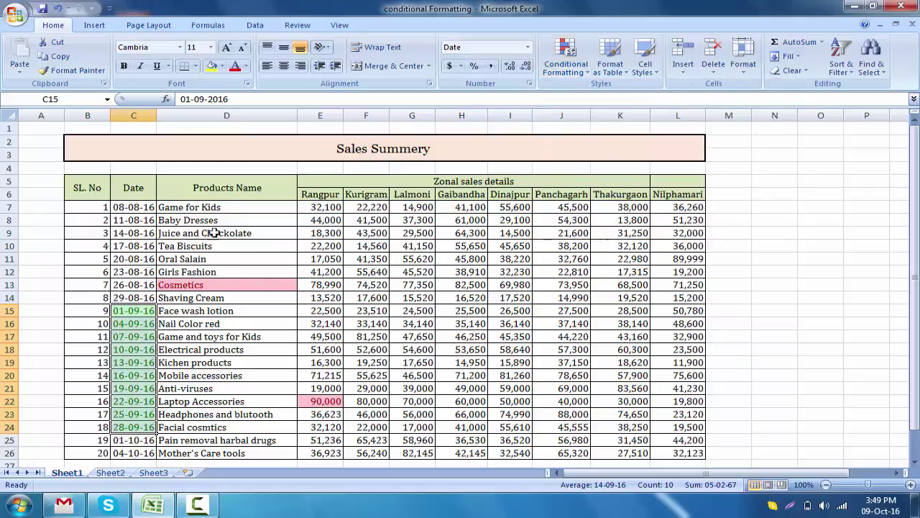
{"action": "left_click_drag", "start_coordinate": [224, 207], "coordinate": [228, 437]}
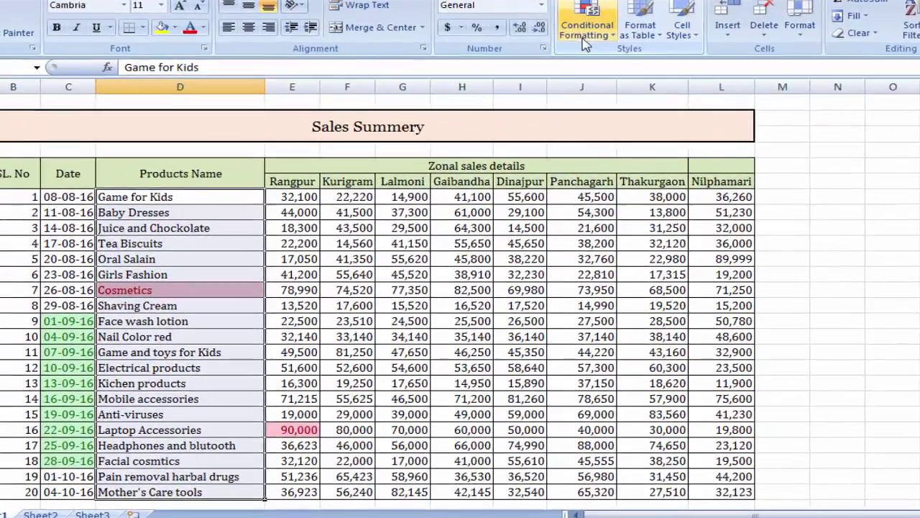
- Add a Duplicate Values rule to D7:D26, keeping Duplicate, with Green Fill and Dark Green Text
{"action": "left_click", "coordinate": [565, 64]}
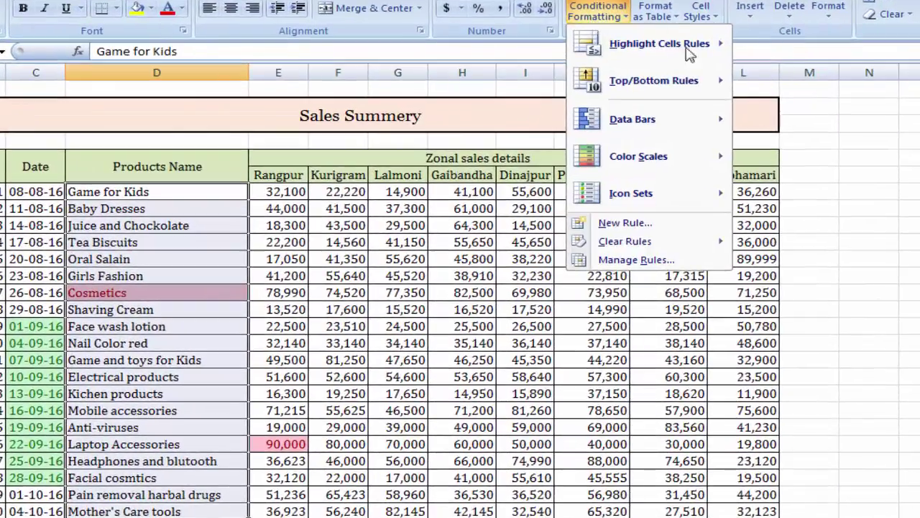
{"action": "mouse_move", "coordinate": [658, 43]}
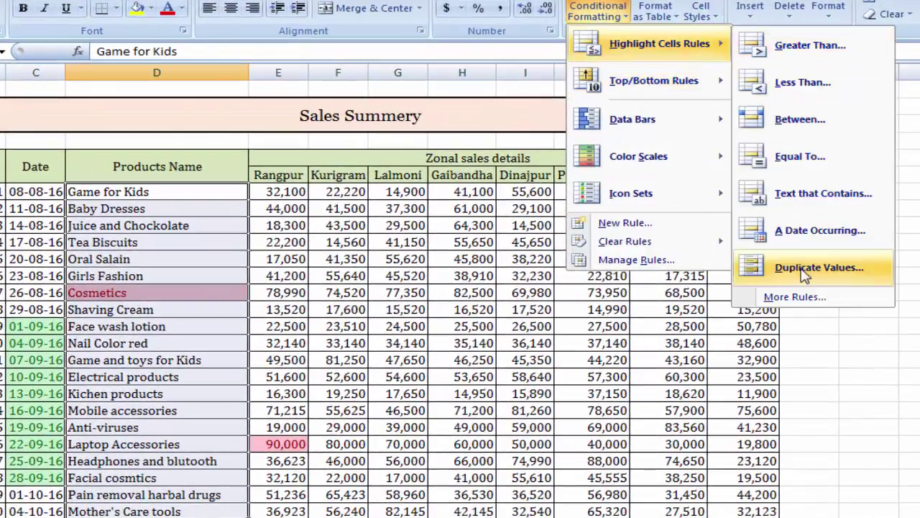
{"action": "left_click", "coordinate": [804, 274]}
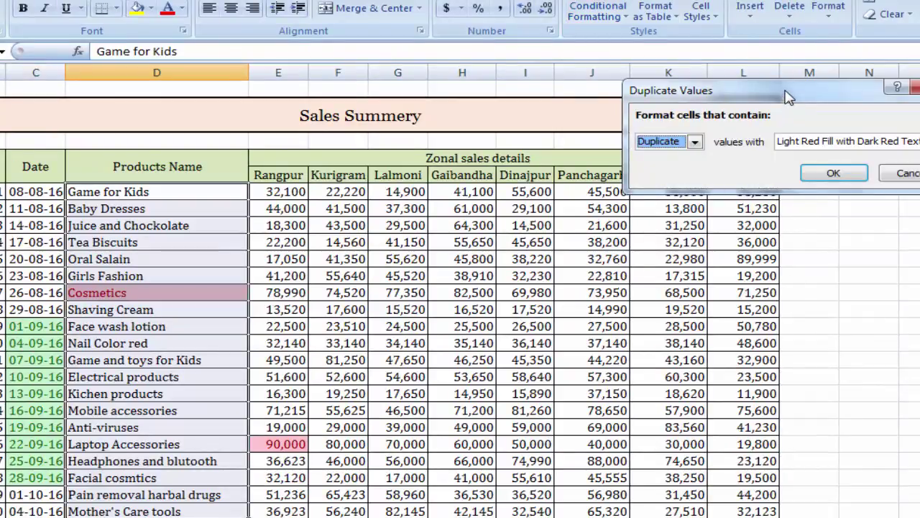
{"action": "left_click_drag", "start_coordinate": [786, 47], "coordinate": [663, 176]}
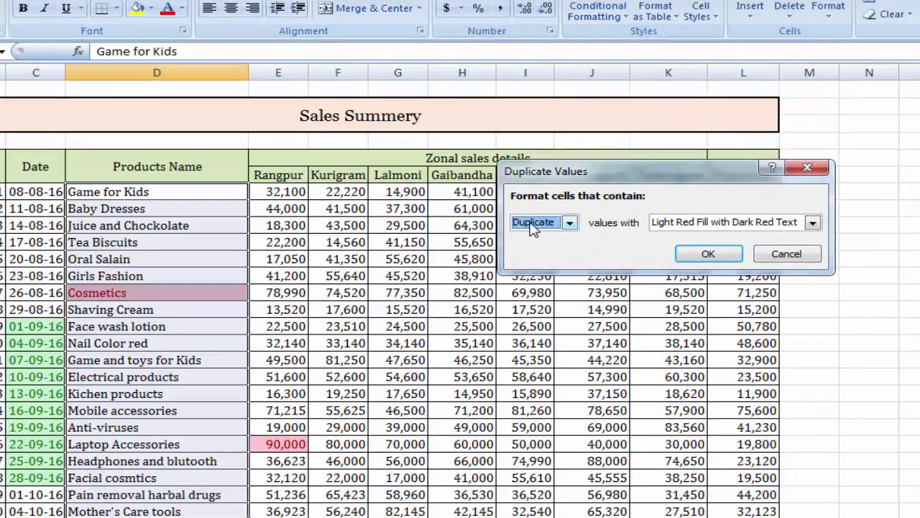
{"action": "left_click", "coordinate": [569, 224]}
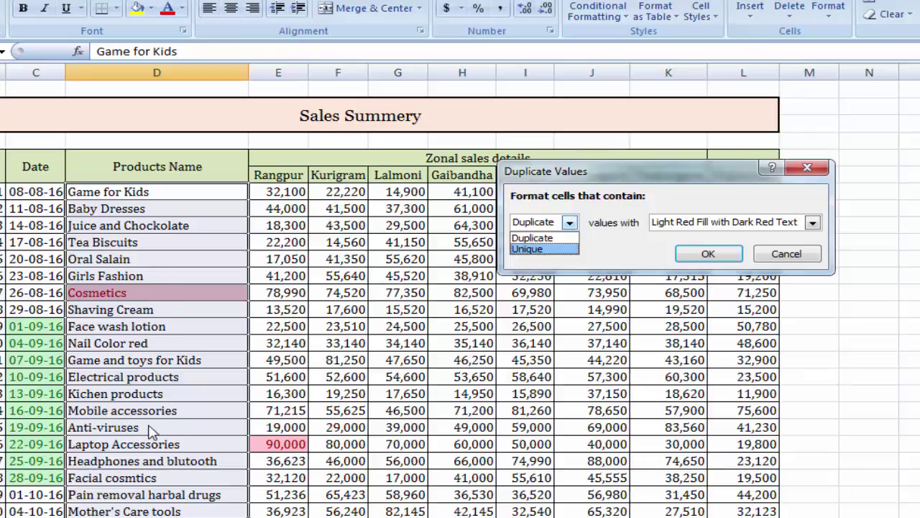
{"action": "left_click", "coordinate": [554, 241]}
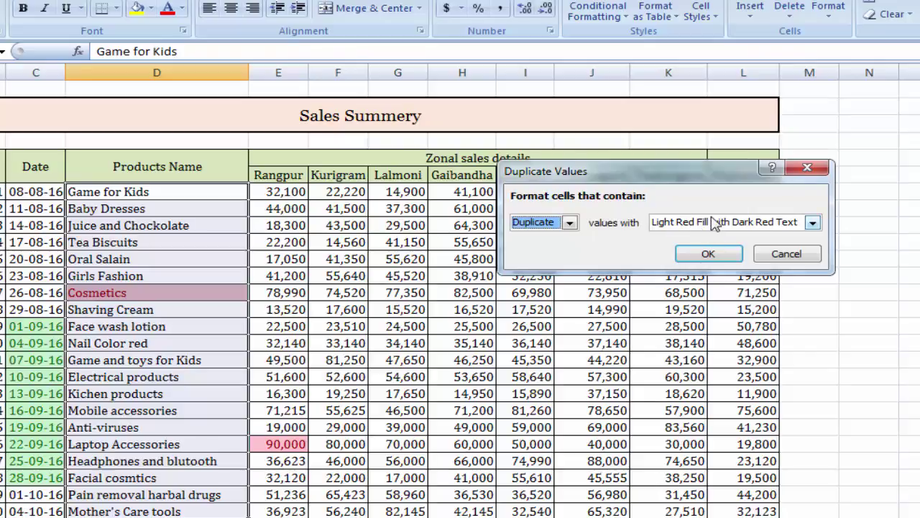
{"action": "left_click", "coordinate": [715, 223]}
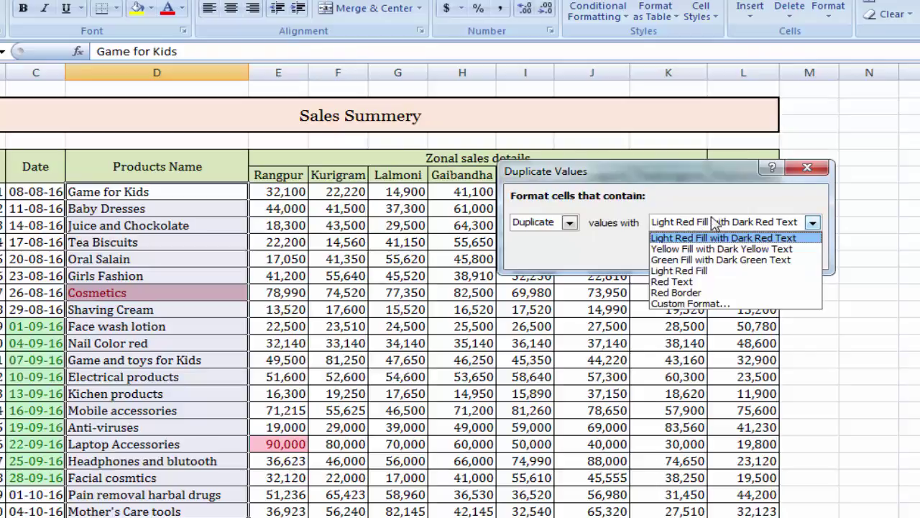
{"action": "left_click", "coordinate": [679, 248]}
{"action": "left_click", "coordinate": [726, 223]}
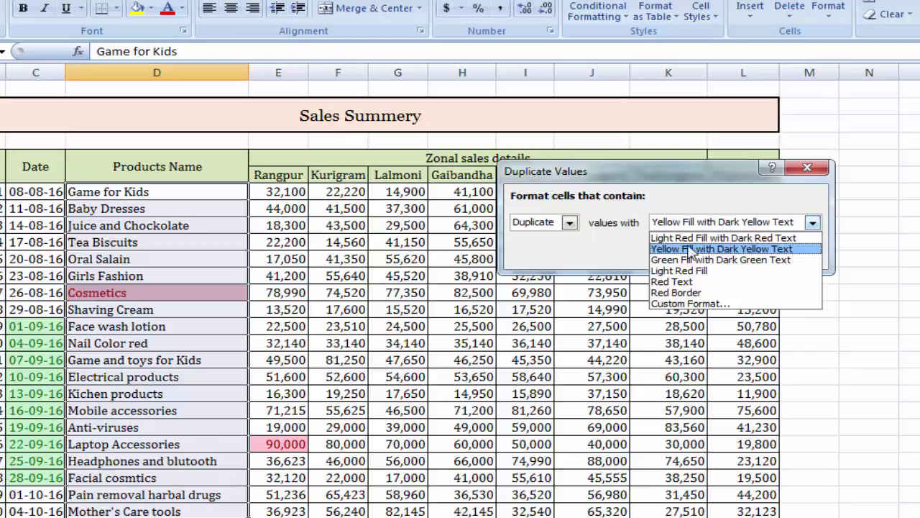
{"action": "left_click", "coordinate": [676, 259]}
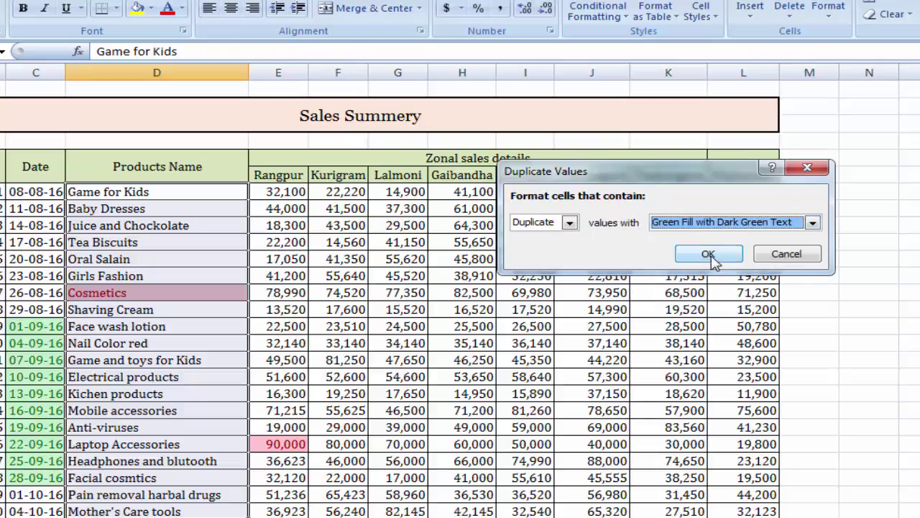
{"action": "left_click", "coordinate": [709, 254]}
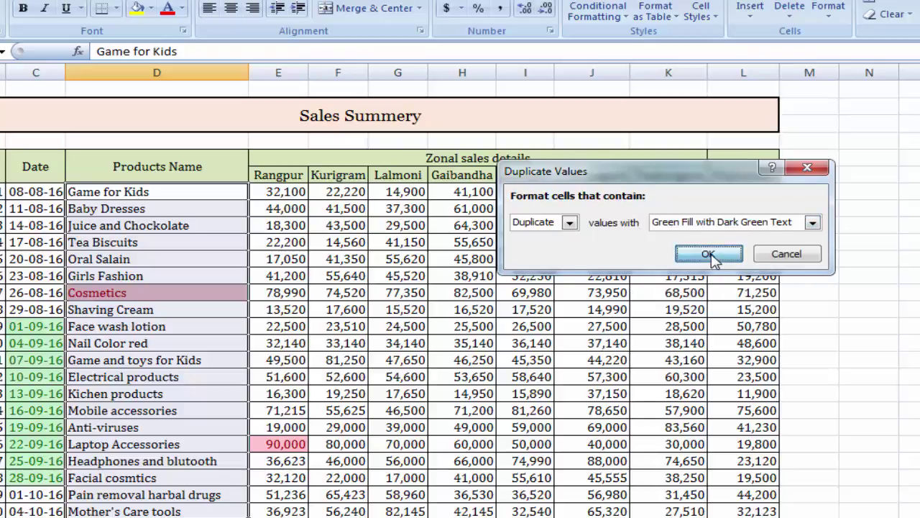
{"action": "left_click", "coordinate": [158, 224]}
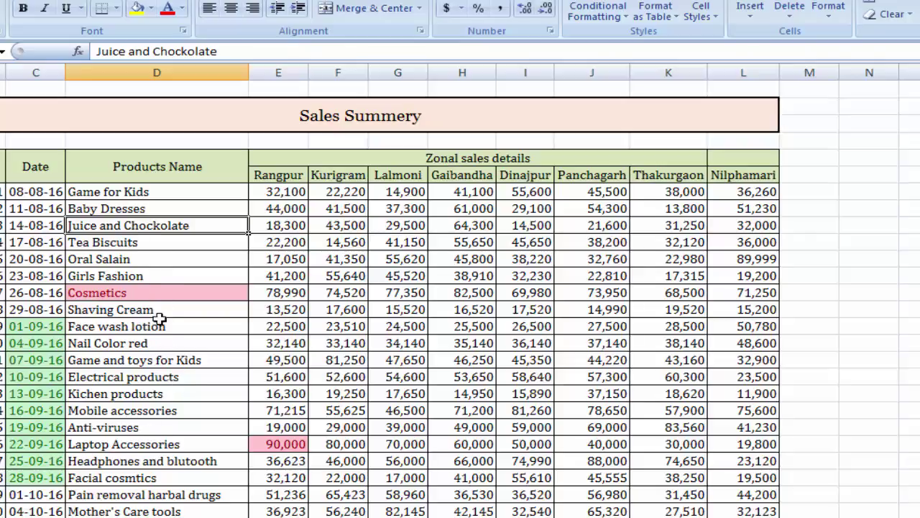
- Overwrite Baby Dresses with 'Oral Salain' so it duplicates the existing entry
{"action": "left_click", "coordinate": [144, 260]}
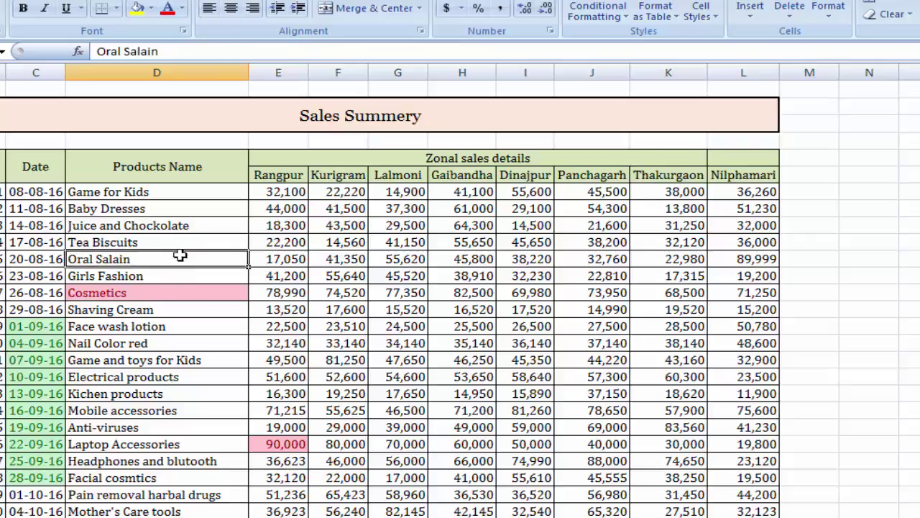
{"action": "left_click", "coordinate": [147, 209]}
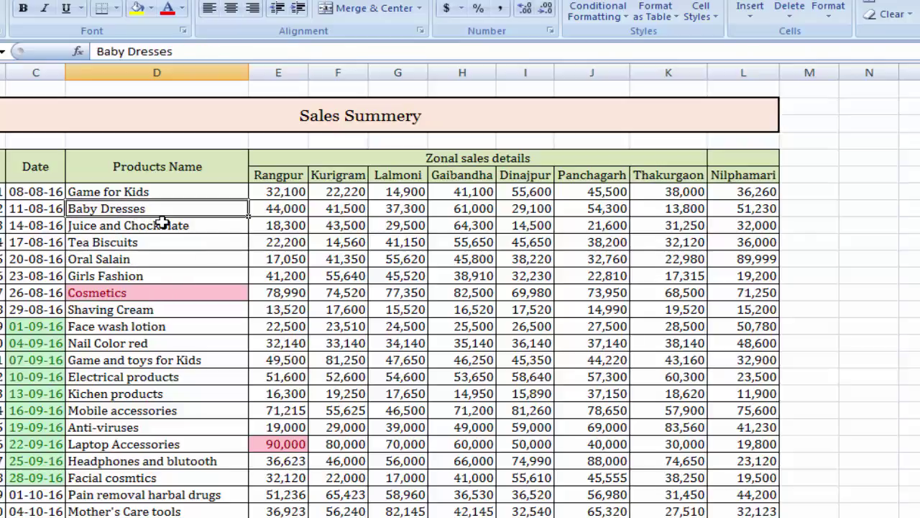
{"action": "type", "text": "Oral Salain"}
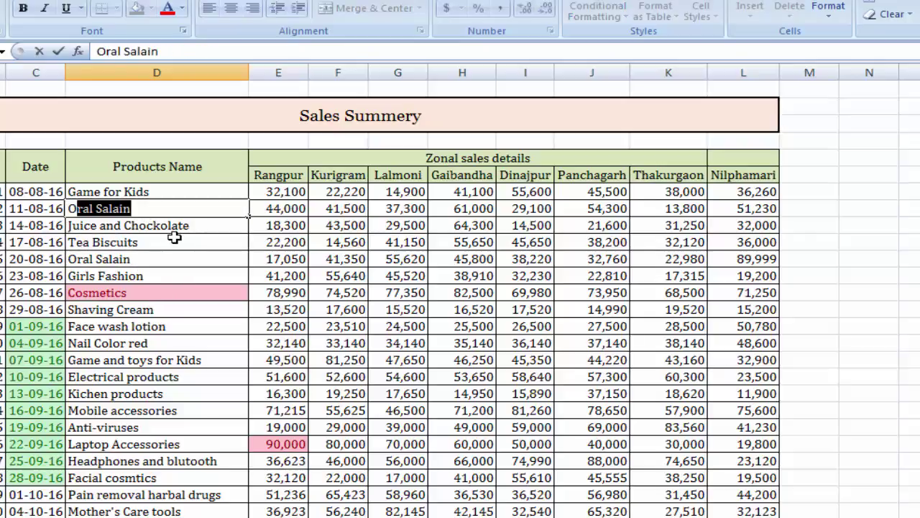
{"action": "key", "text": "Return"}
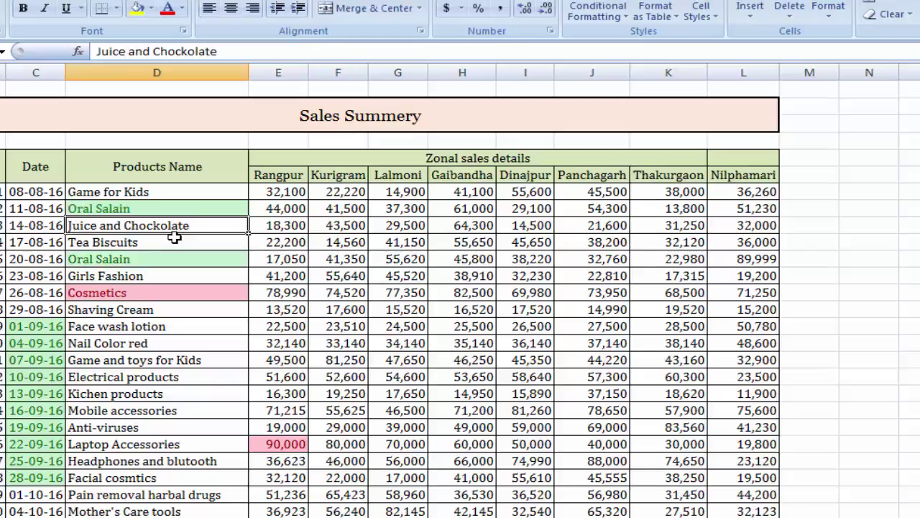
- Check the two green Oral Salain duplicates, then reselect the product names column
{"action": "left_click", "coordinate": [190, 209]}
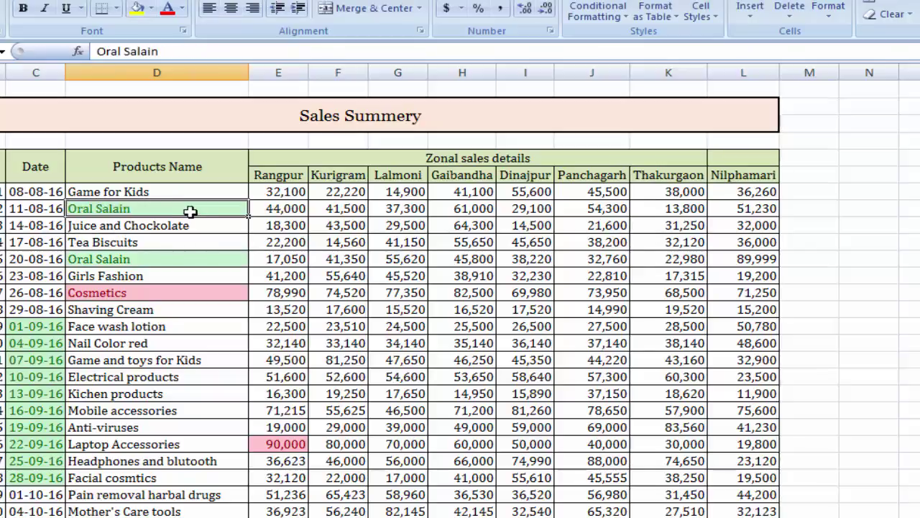
{"action": "left_click", "coordinate": [185, 259]}
{"action": "left_click", "coordinate": [181, 210]}
{"action": "left_click", "coordinate": [170, 258]}
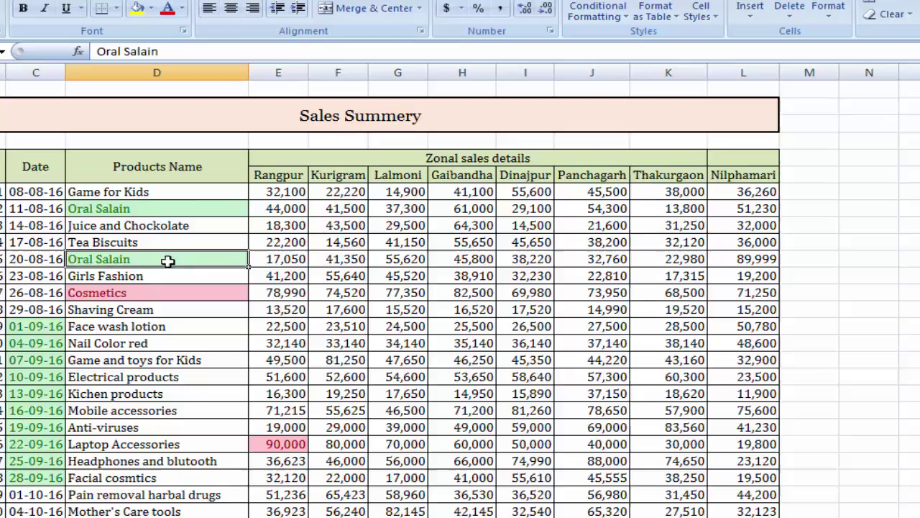
{"action": "left_click", "coordinate": [157, 210]}
{"action": "left_click", "coordinate": [146, 262]}
{"action": "left_click", "coordinate": [140, 355]}
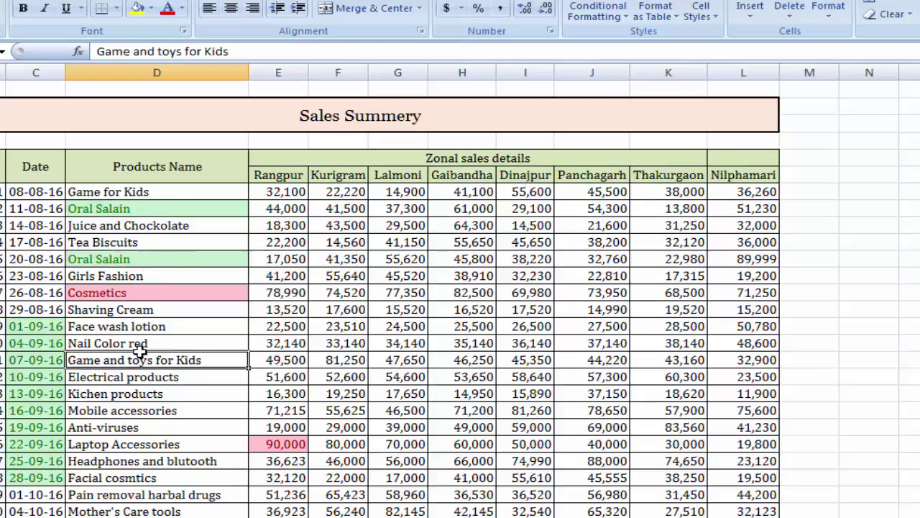
{"action": "left_click", "coordinate": [157, 256]}
{"action": "left_click", "coordinate": [156, 220]}
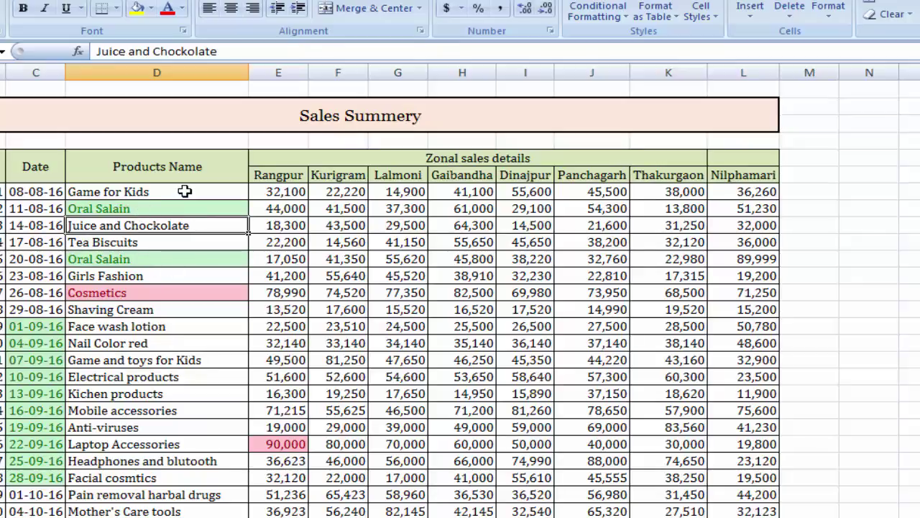
{"action": "left_click_drag", "start_coordinate": [185, 191], "coordinate": [156, 508]}
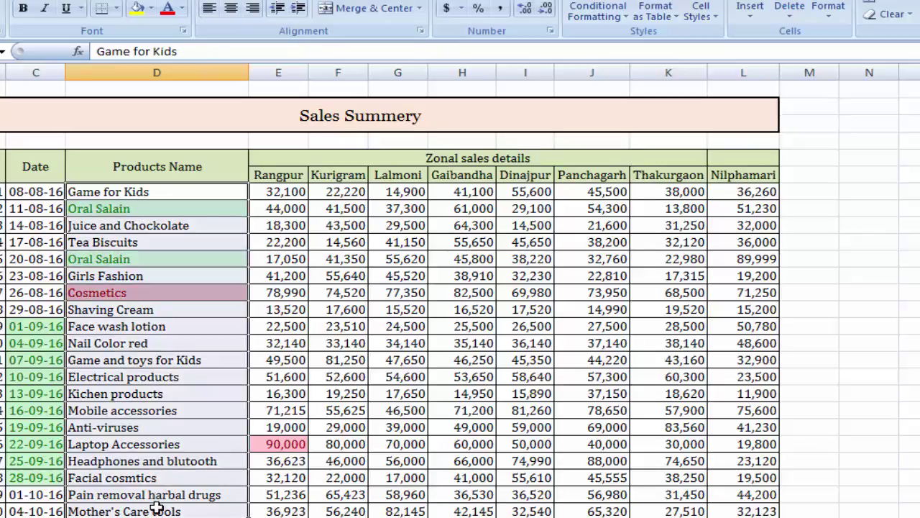
{"action": "left_click", "coordinate": [136, 394]}
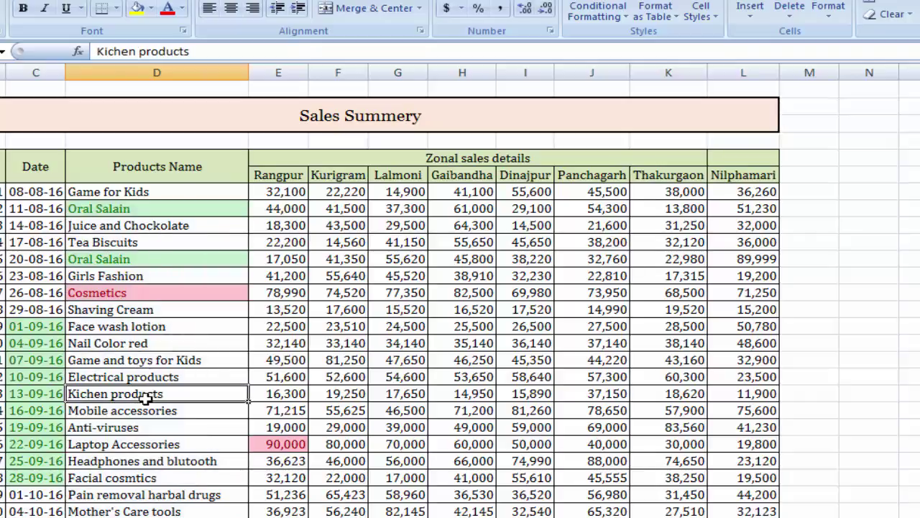